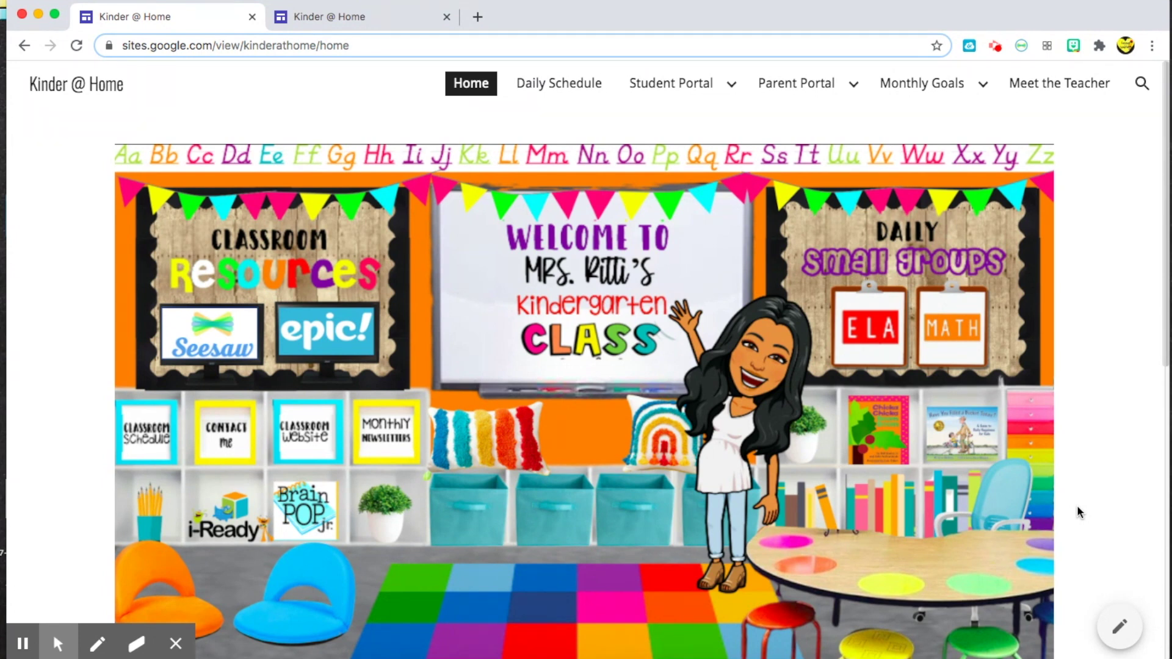
Step: Open the published site's Student Portal page and scroll through its contents
{"action": "scroll", "coordinate": [1077, 508], "scroll_direction": "down", "scroll_amount": 3}
{"action": "scroll", "coordinate": [1077, 513], "scroll_direction": "down", "scroll_amount": 10}
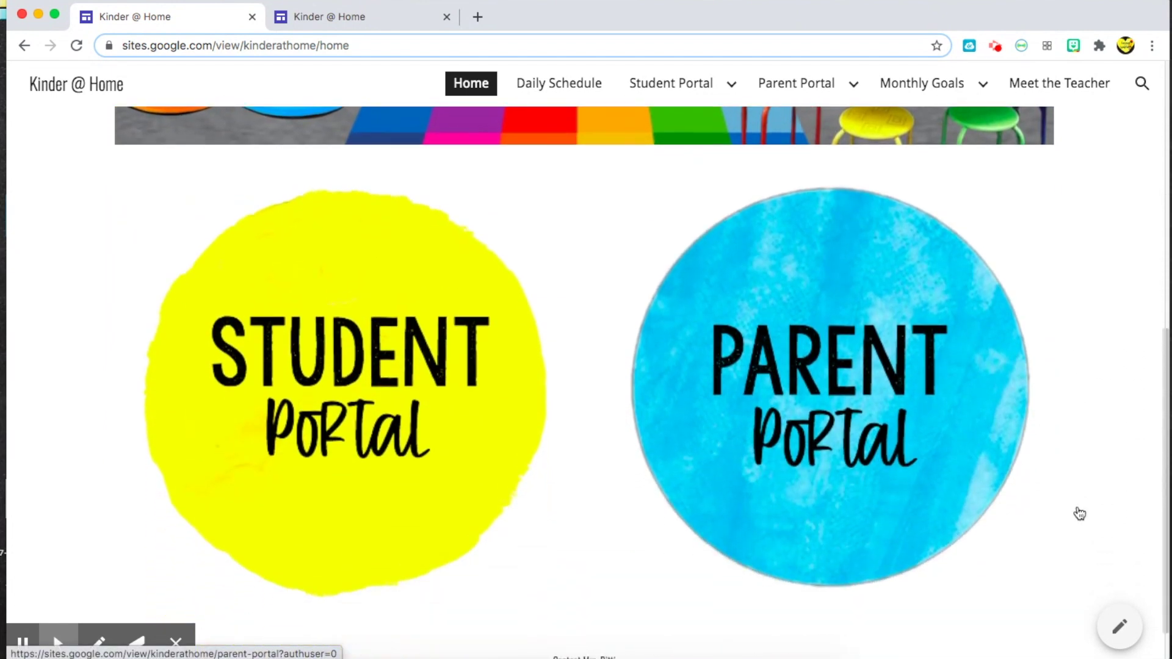
{"action": "scroll", "coordinate": [1079, 514], "scroll_direction": "down", "scroll_amount": 1}
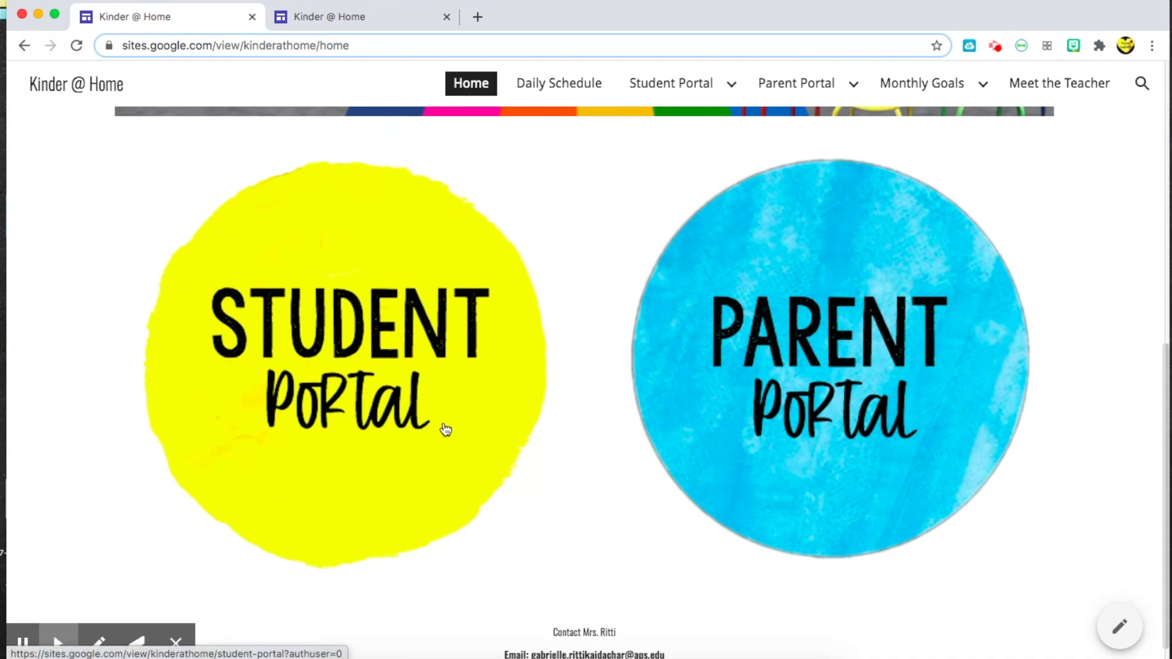
{"action": "left_click", "coordinate": [352, 339]}
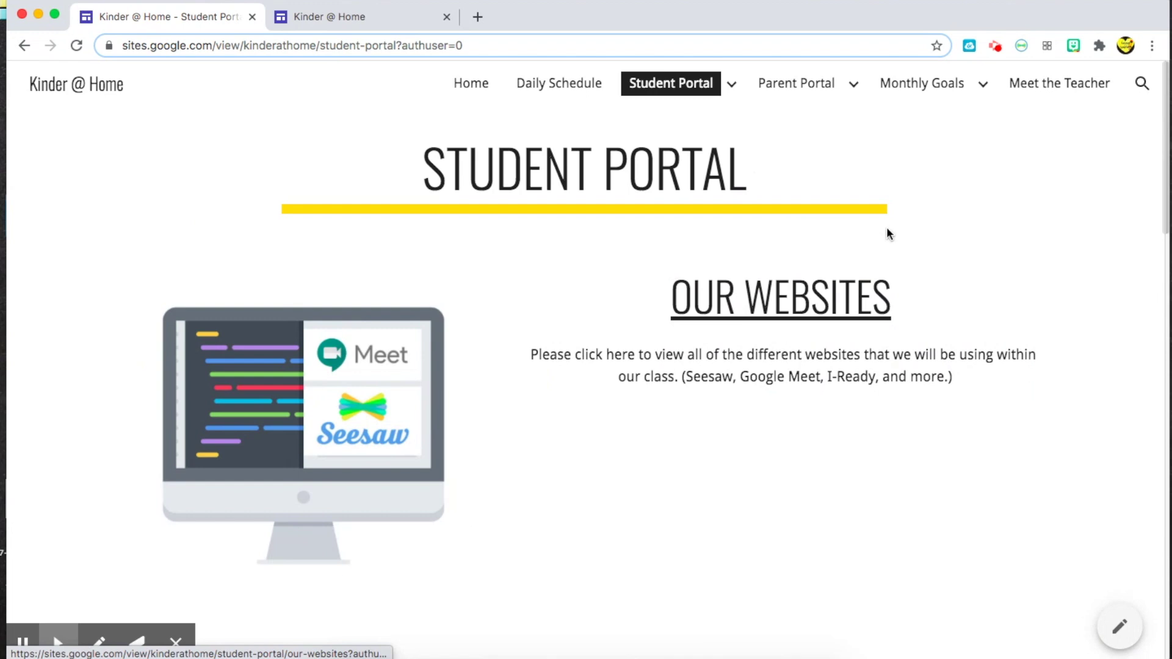
{"action": "scroll", "coordinate": [888, 233], "scroll_direction": "down", "scroll_amount": 2}
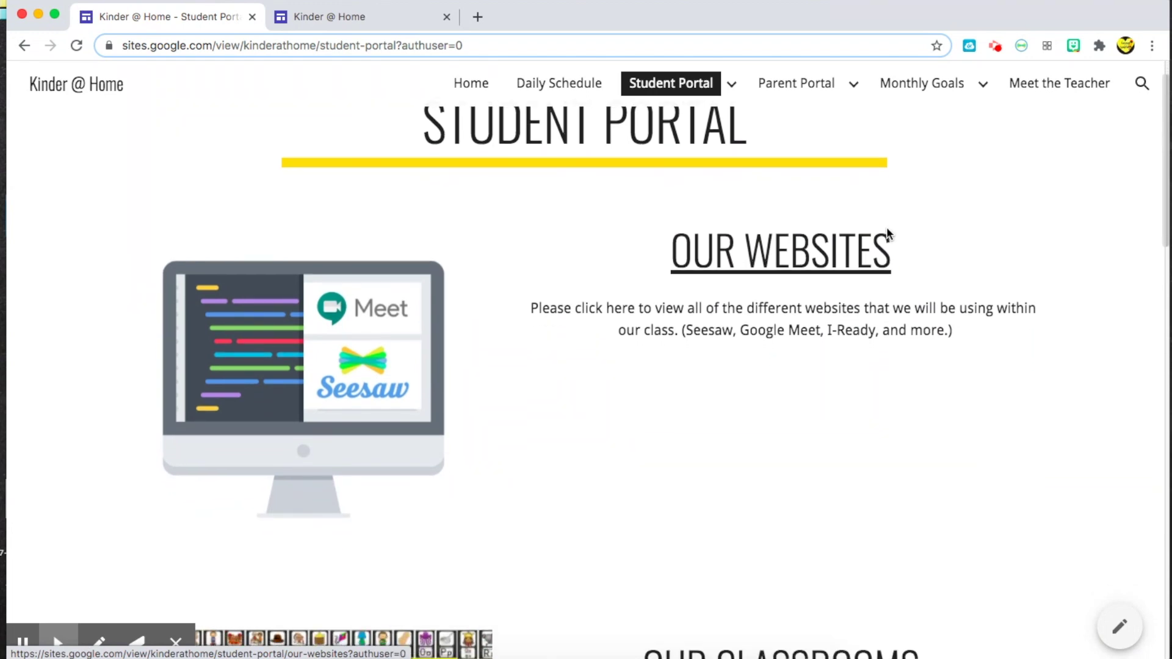
{"action": "scroll", "coordinate": [888, 233], "scroll_direction": "down", "scroll_amount": 1}
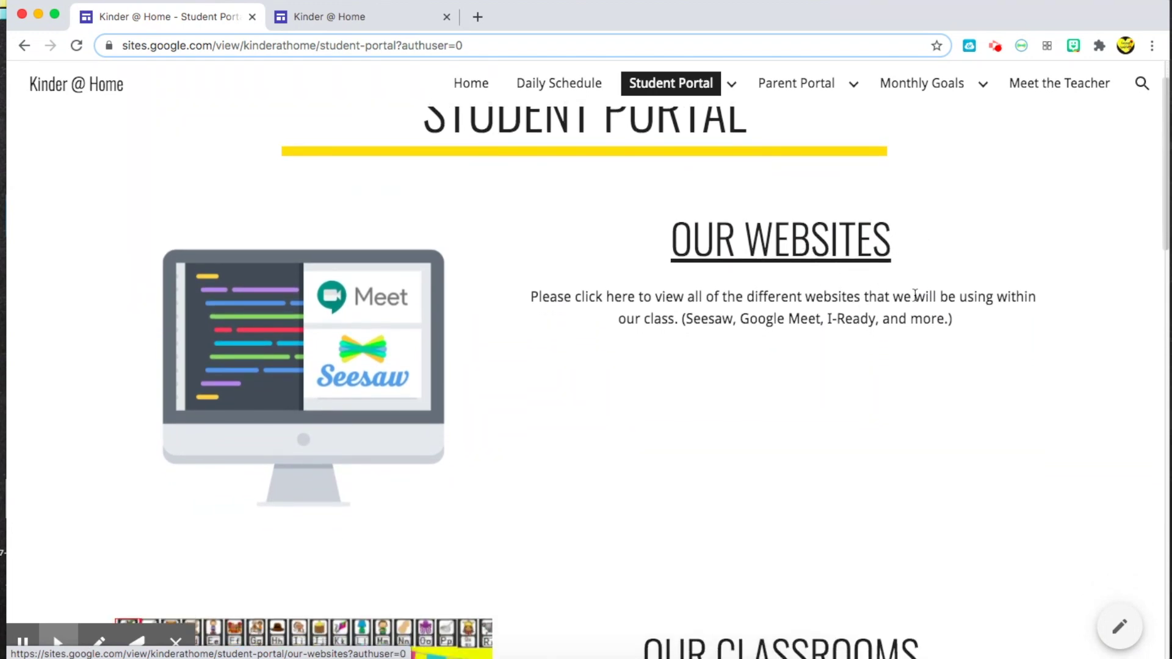
{"action": "scroll", "coordinate": [914, 296], "scroll_direction": "down", "scroll_amount": 10}
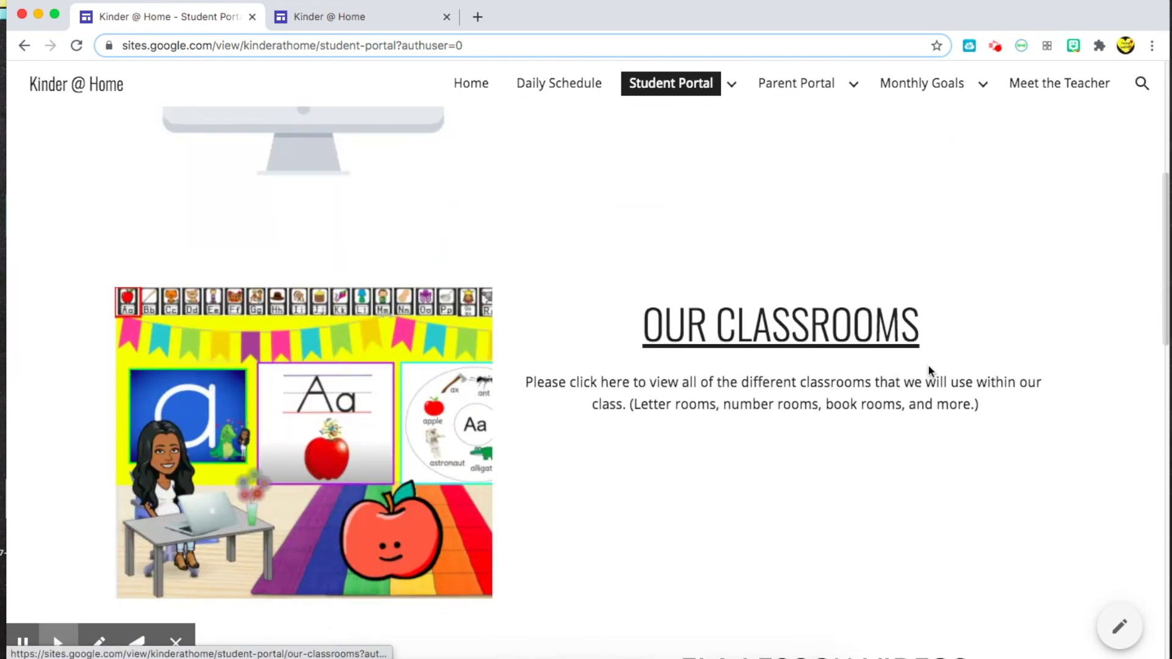
{"action": "scroll", "coordinate": [914, 385], "scroll_direction": "down", "scroll_amount": 12}
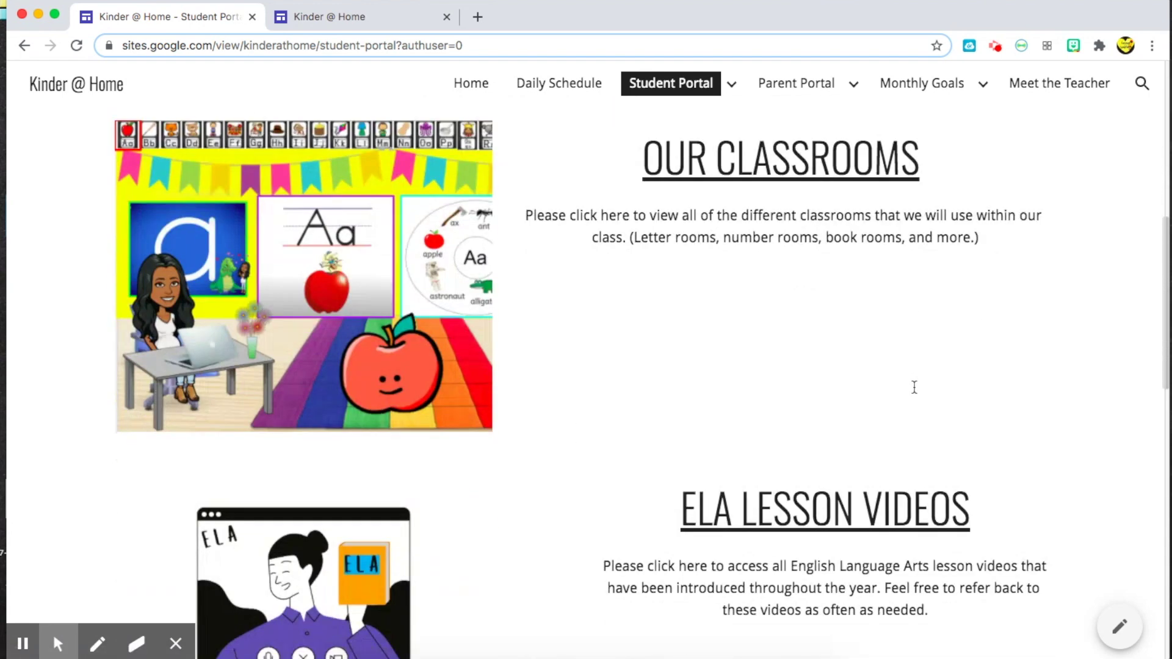
{"action": "scroll", "coordinate": [913, 386], "scroll_direction": "down", "scroll_amount": 4}
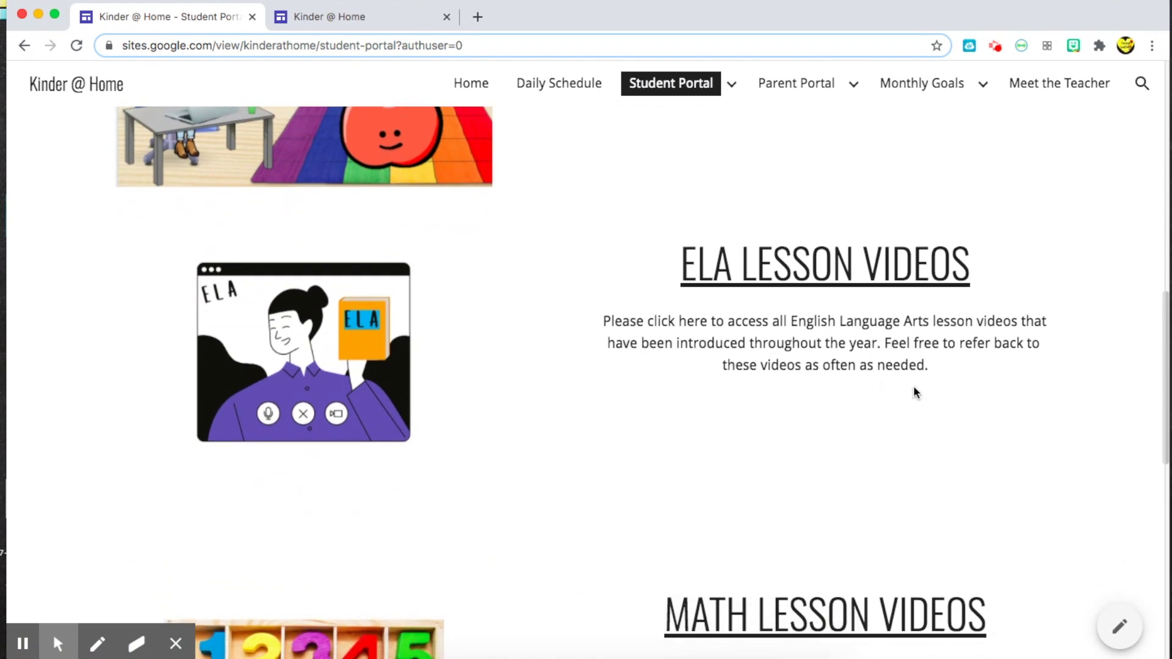
{"action": "scroll", "coordinate": [913, 386], "scroll_direction": "down", "scroll_amount": 16}
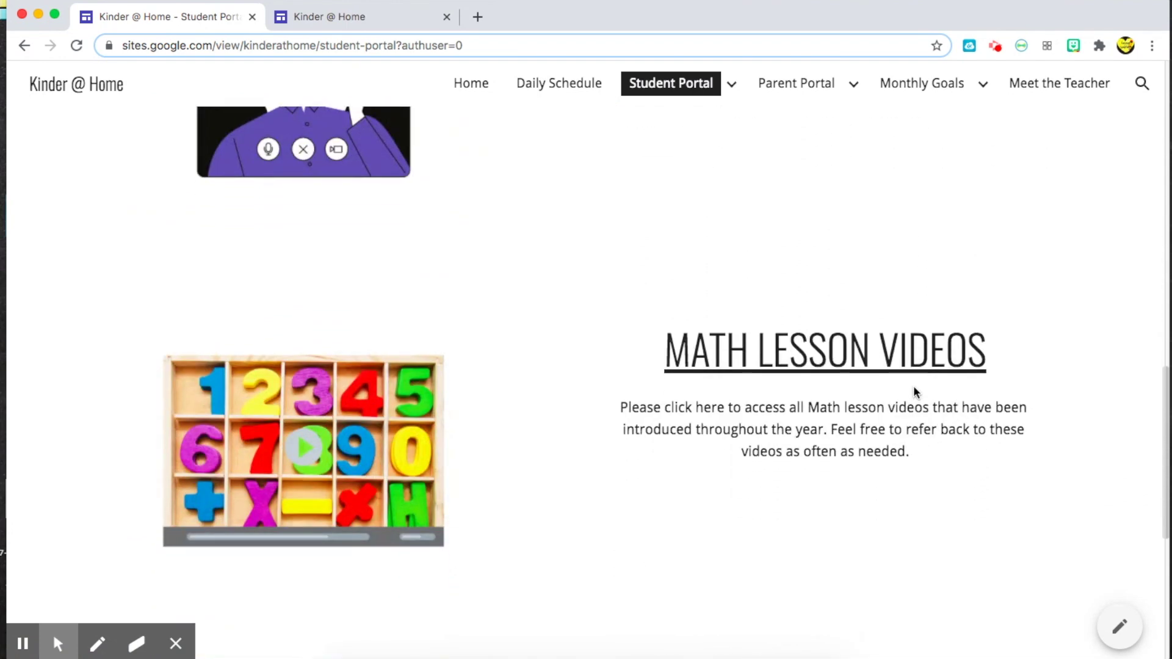
{"action": "scroll", "coordinate": [913, 385], "scroll_direction": "up", "scroll_amount": 10}
{"action": "scroll", "coordinate": [913, 386], "scroll_direction": "up", "scroll_amount": 20}
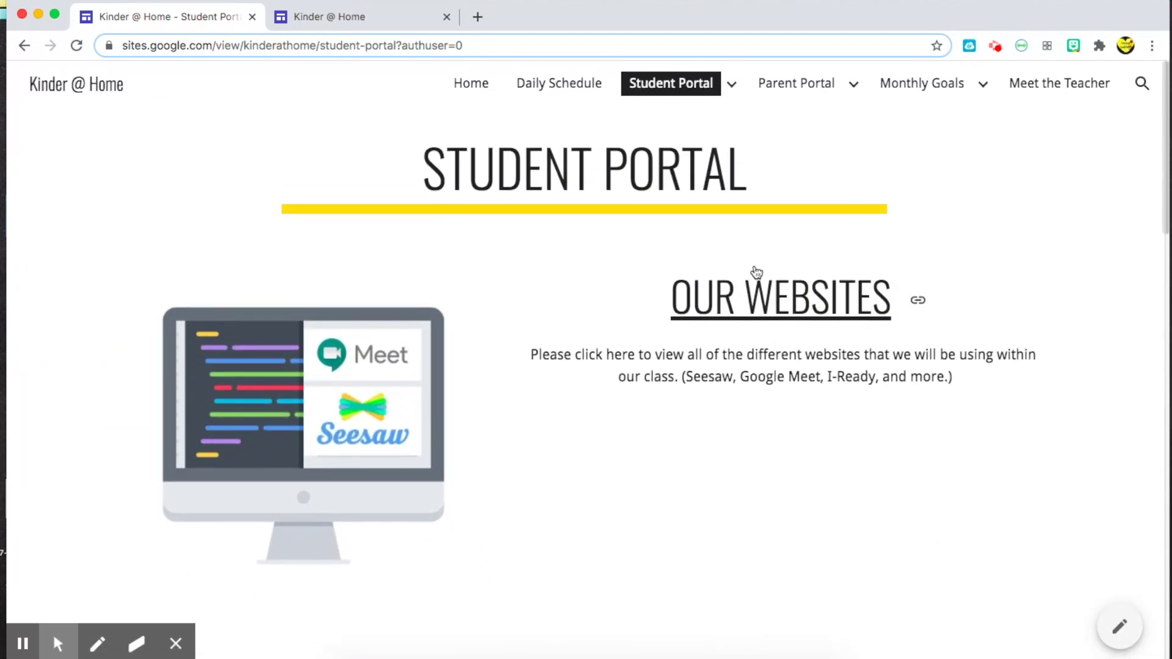
Step: Open the Our Websites subpage and review its Seesaw, i-Ready, Epic Books and Google Meet links
{"action": "mouse_move", "coordinate": [729, 86]}
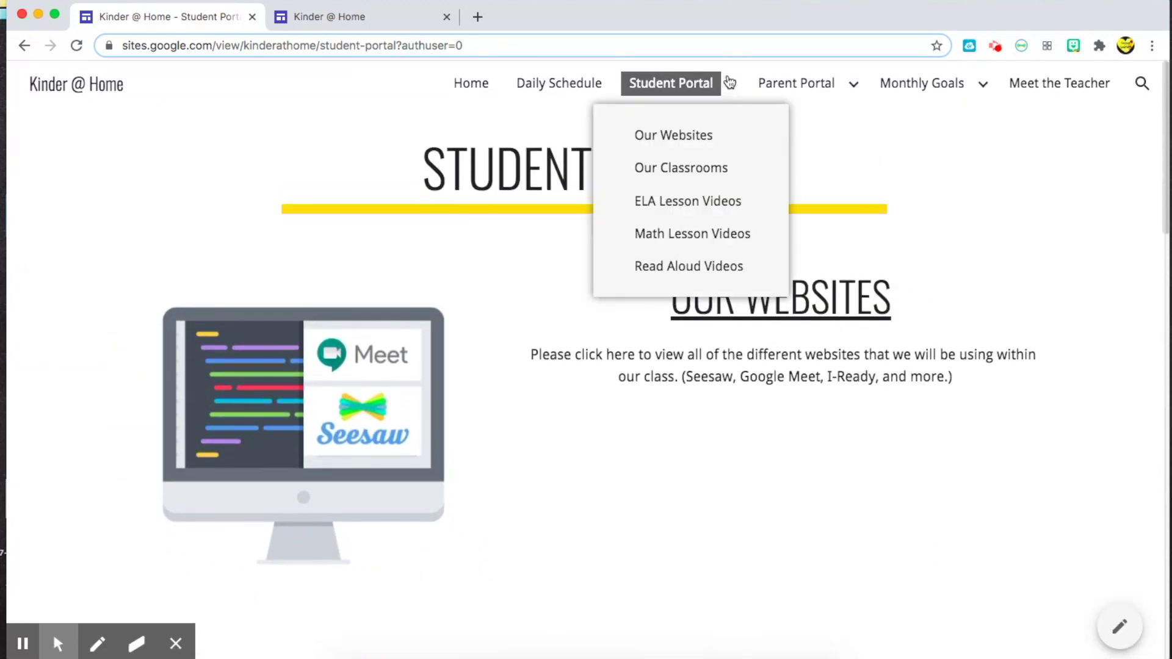
{"action": "scroll", "coordinate": [818, 356], "scroll_direction": "down", "scroll_amount": 6}
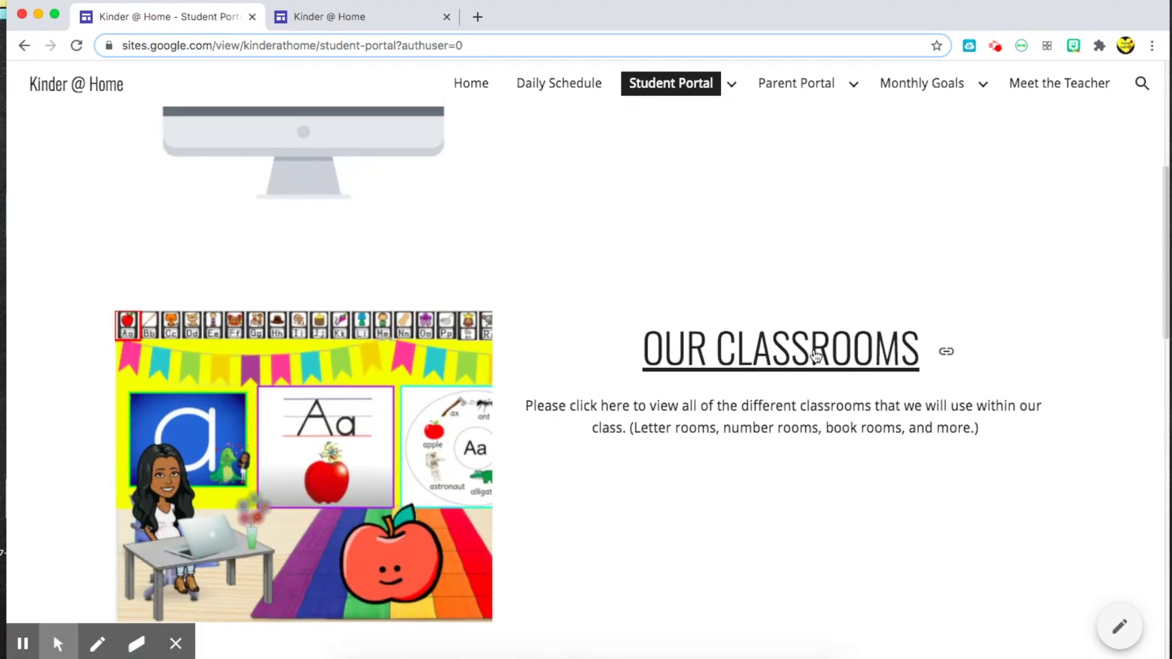
{"action": "scroll", "coordinate": [798, 237], "scroll_direction": "up", "scroll_amount": 5}
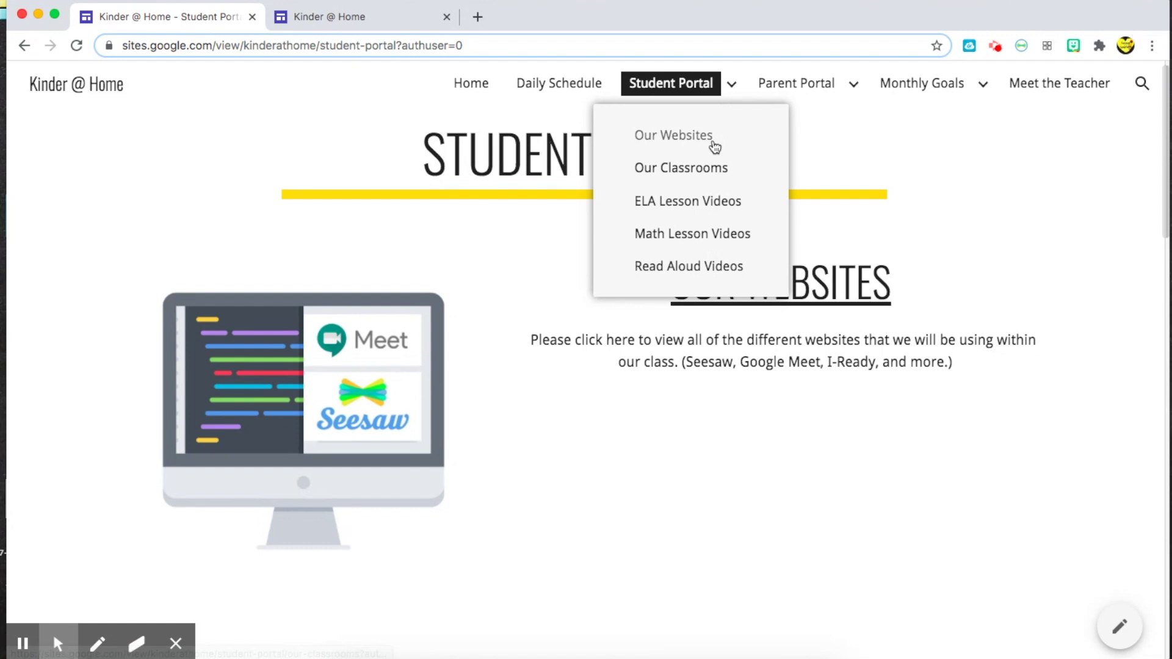
{"action": "left_click", "coordinate": [797, 287]}
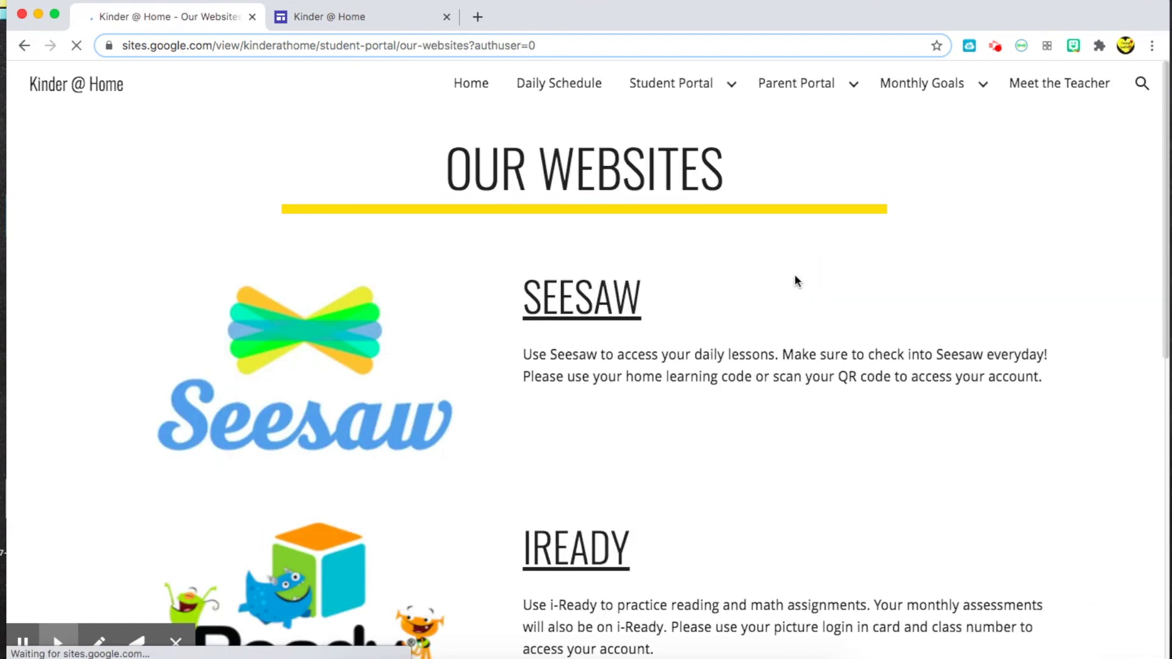
{"action": "scroll", "coordinate": [807, 189], "scroll_direction": "down", "scroll_amount": 4}
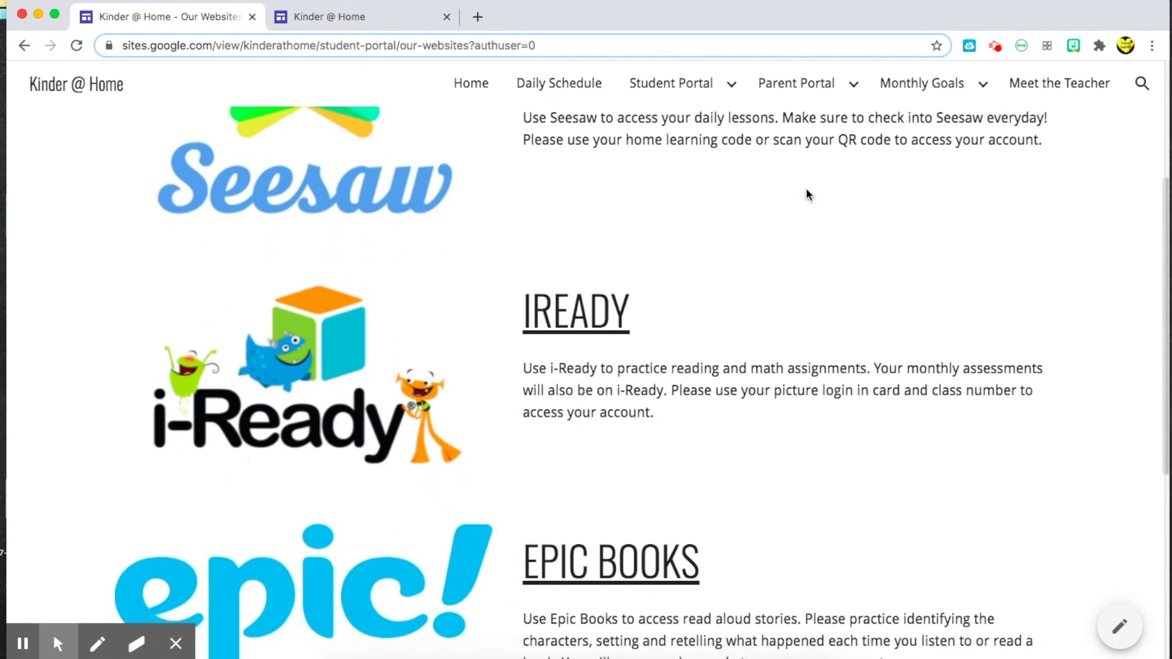
{"action": "scroll", "coordinate": [806, 189], "scroll_direction": "down", "scroll_amount": 6}
{"action": "scroll", "coordinate": [806, 189], "scroll_direction": "up", "scroll_amount": 10}
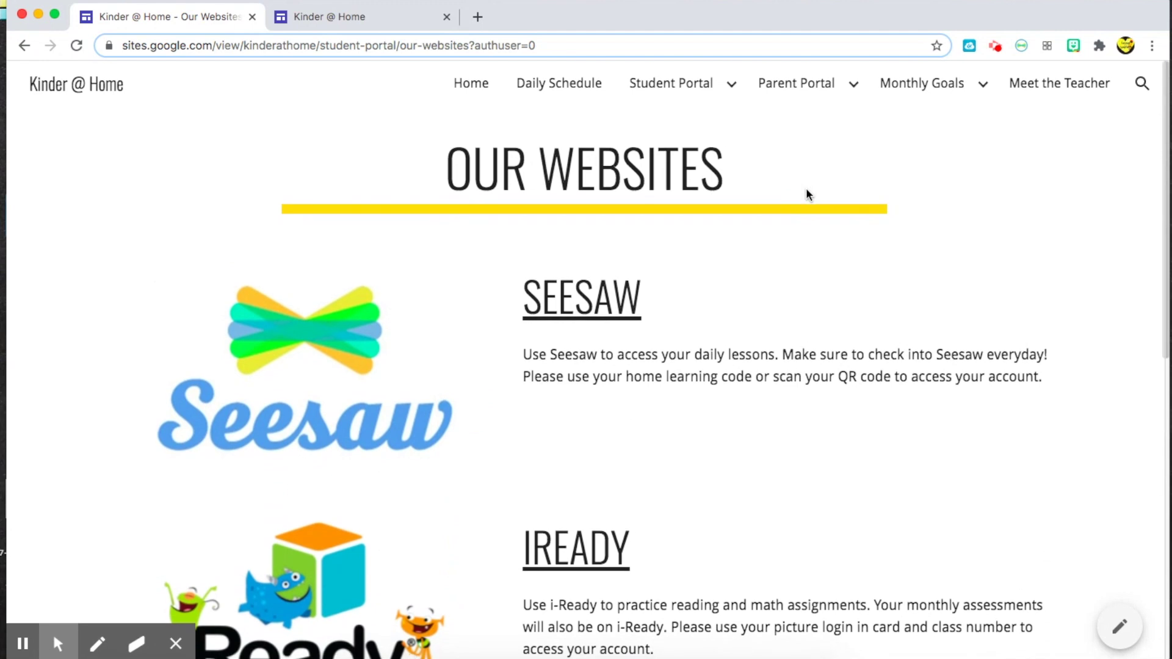
{"action": "scroll", "coordinate": [805, 192], "scroll_direction": "down", "scroll_amount": 1}
{"action": "scroll", "coordinate": [805, 192], "scroll_direction": "up", "scroll_amount": 1}
{"action": "mouse_move", "coordinate": [728, 81]}
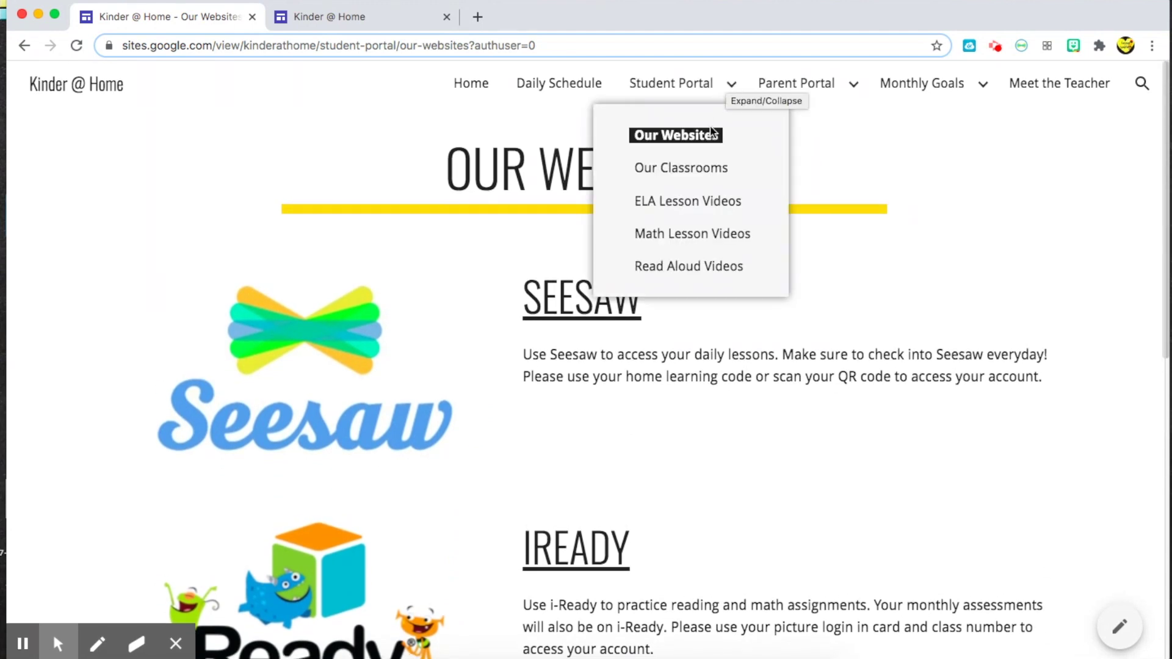
Step: Open the Our Classrooms page from the Student Portal menu and scroll through it
{"action": "left_click", "coordinate": [706, 175]}
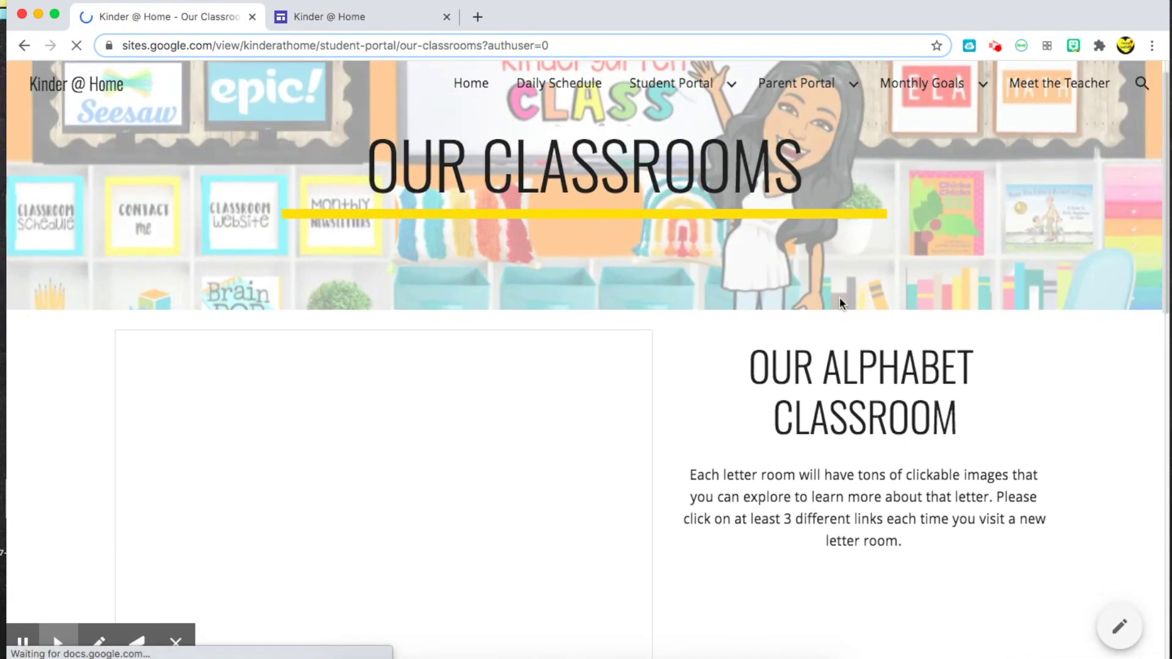
{"action": "scroll", "coordinate": [840, 296], "scroll_direction": "down", "scroll_amount": 2}
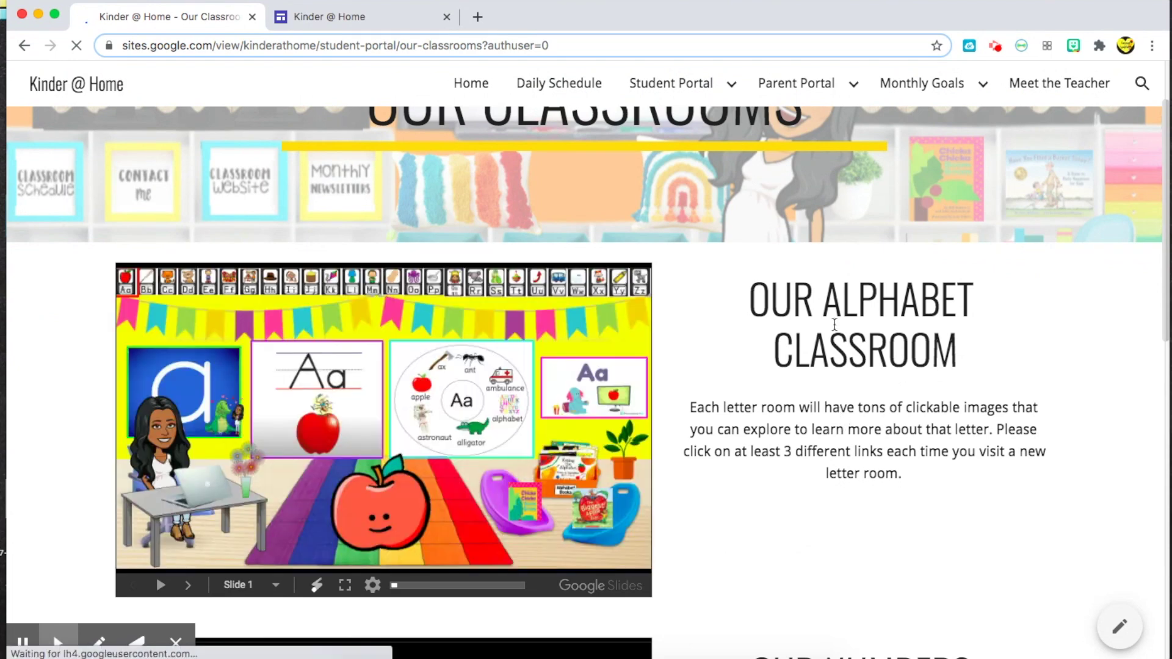
{"action": "scroll", "coordinate": [834, 324], "scroll_direction": "down", "scroll_amount": 6}
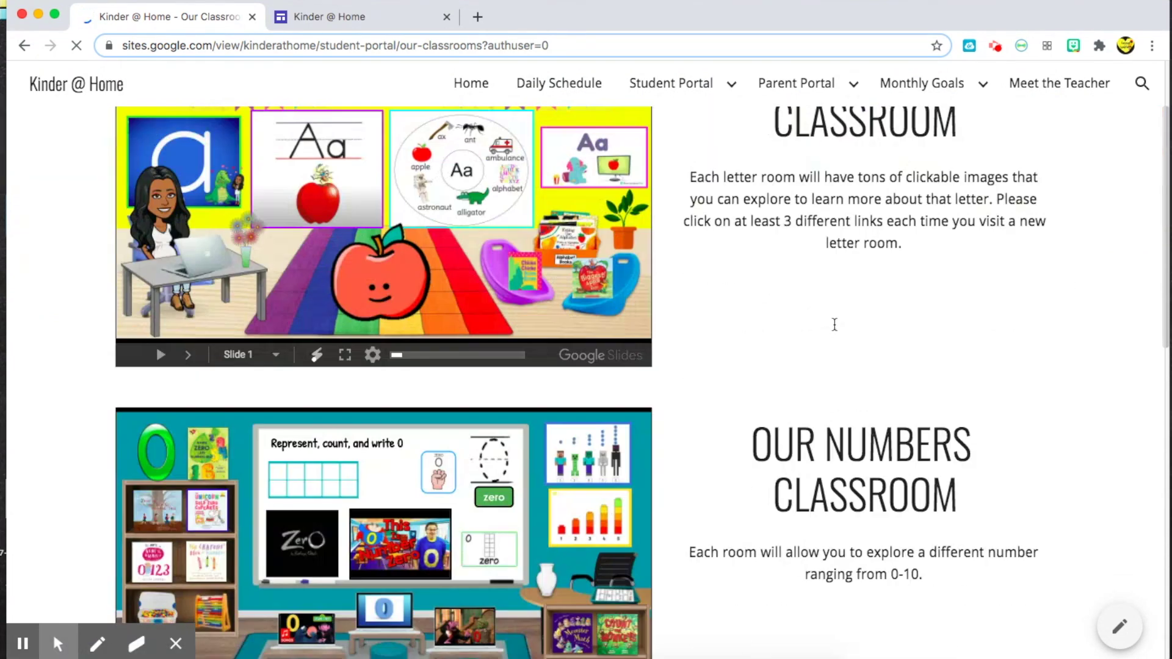
{"action": "scroll", "coordinate": [833, 324], "scroll_direction": "down", "scroll_amount": 6}
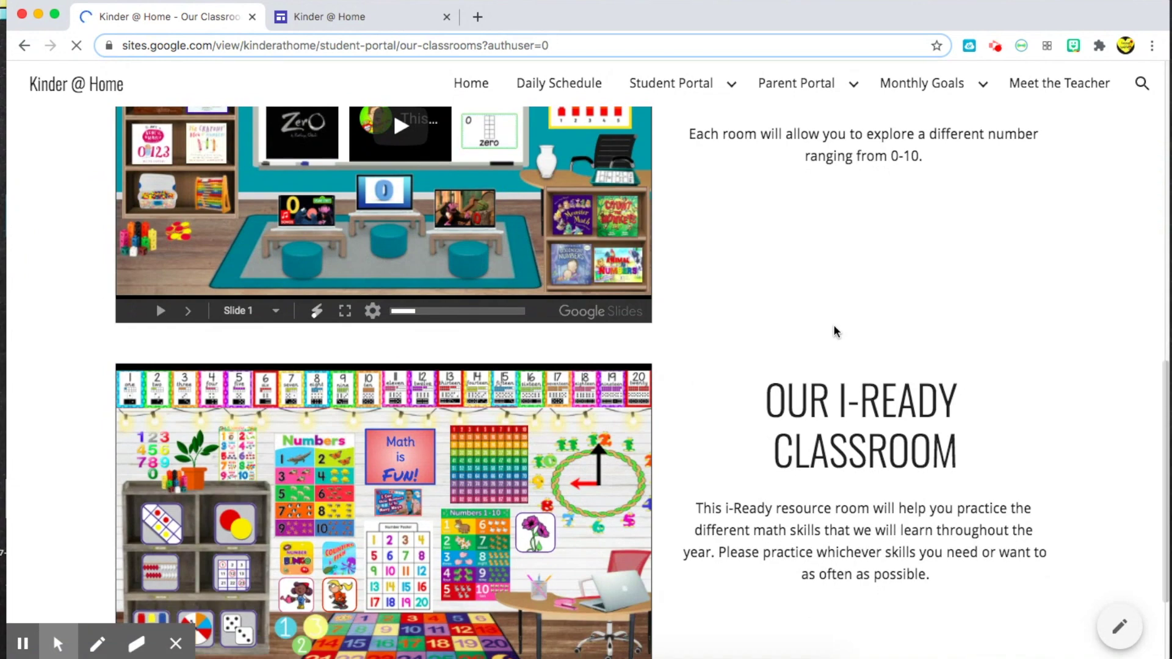
{"action": "scroll", "coordinate": [833, 328], "scroll_direction": "up", "scroll_amount": 15}
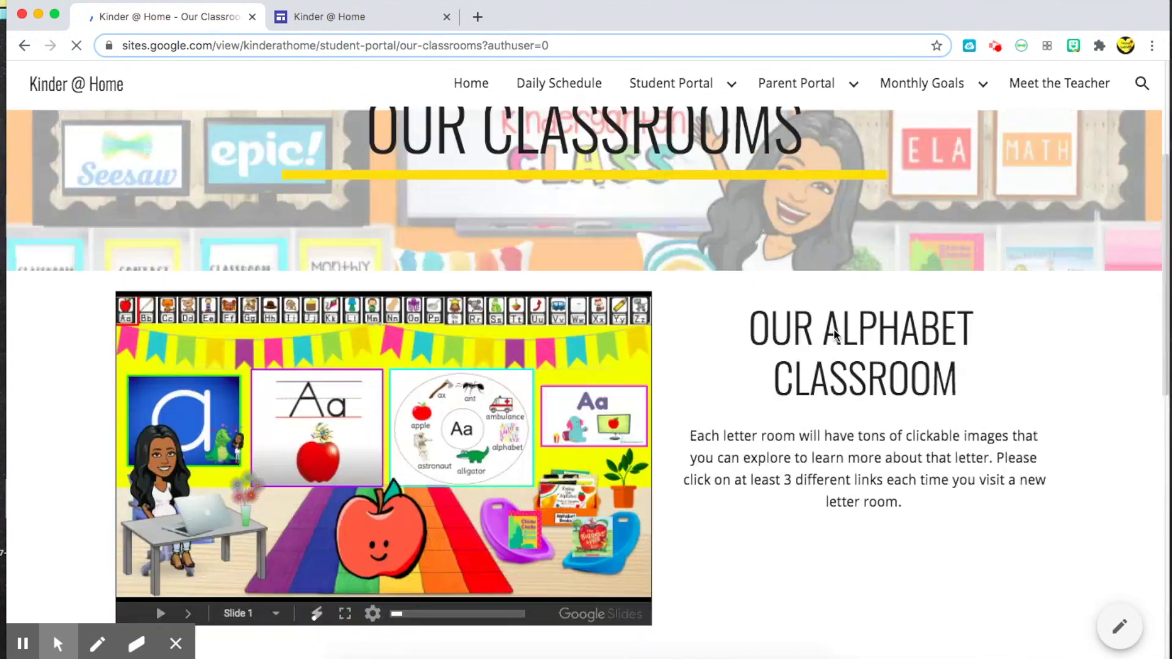
Step: Open the ELA Lesson Videos page with the Fundations Letter Drill and Seesaw videos
{"action": "mouse_move", "coordinate": [729, 85]}
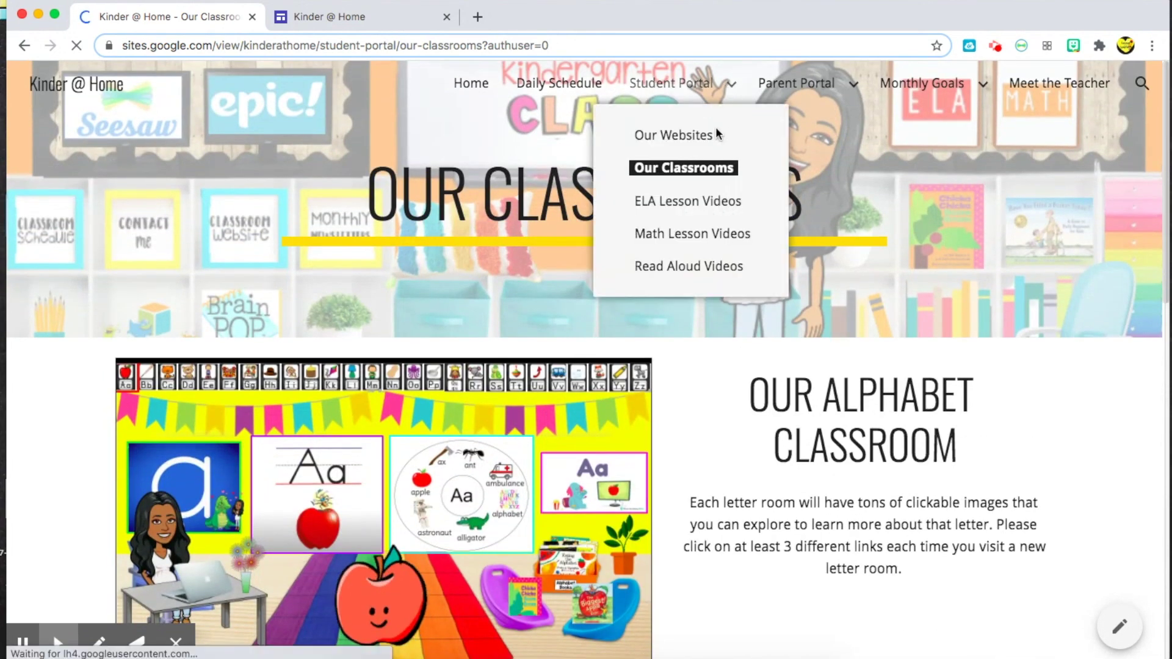
{"action": "left_click", "coordinate": [700, 203]}
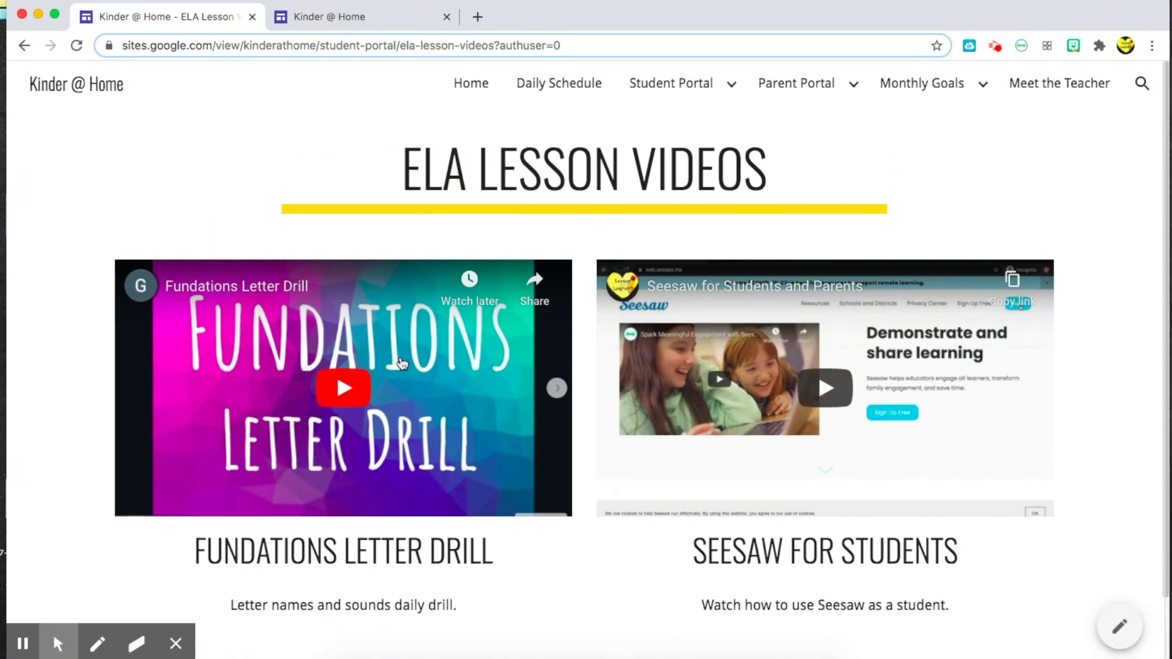
{"action": "left_click", "coordinate": [728, 91]}
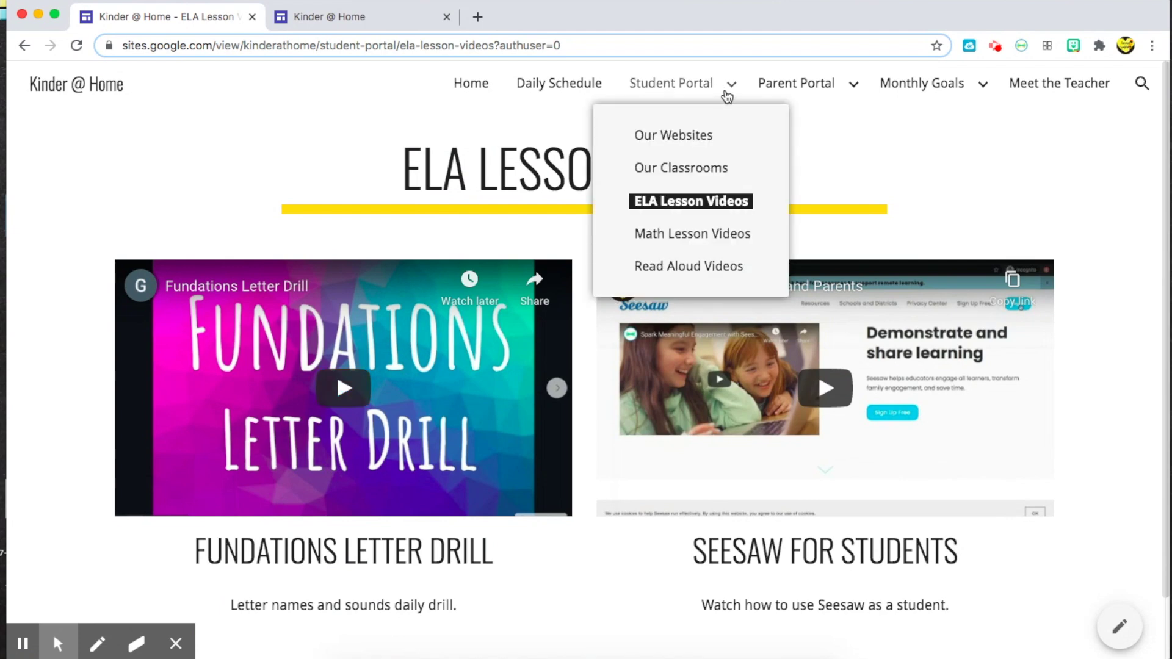
Step: Return to the site's Home page and scroll down it
{"action": "left_click", "coordinate": [479, 91]}
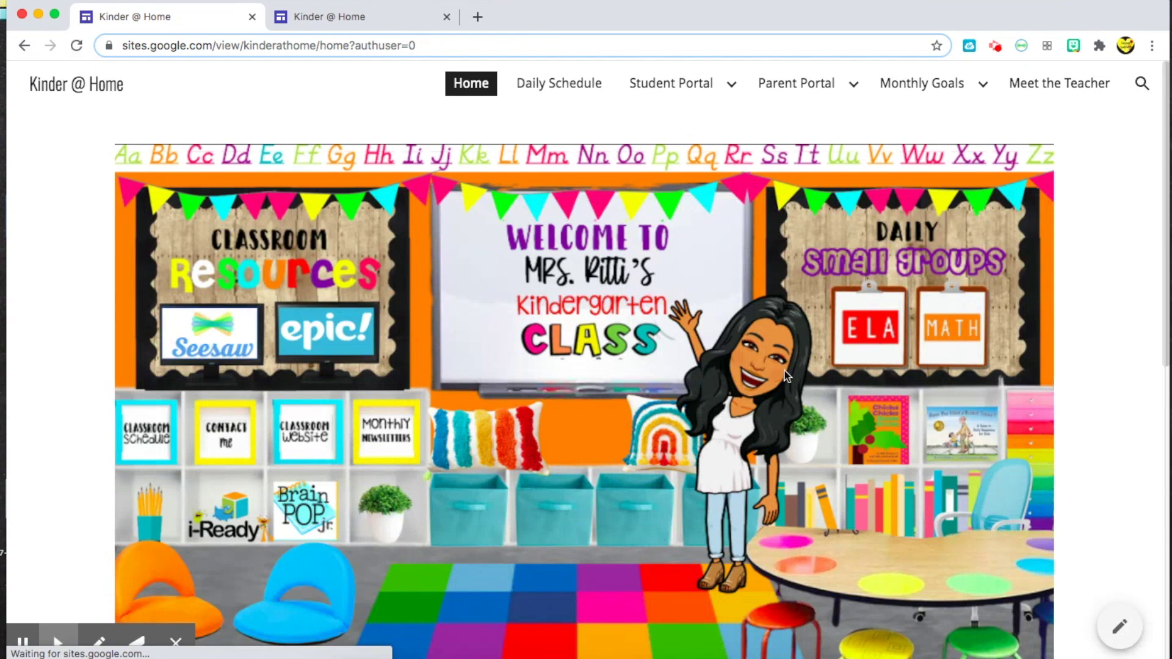
{"action": "scroll", "coordinate": [786, 380], "scroll_direction": "down", "scroll_amount": 10}
{"action": "scroll", "coordinate": [786, 379], "scroll_direction": "down", "scroll_amount": 2}
Step: Open the Parent Portal page and view its embedded Bitmoji classroom slide deck
{"action": "mouse_move", "coordinate": [806, 77]}
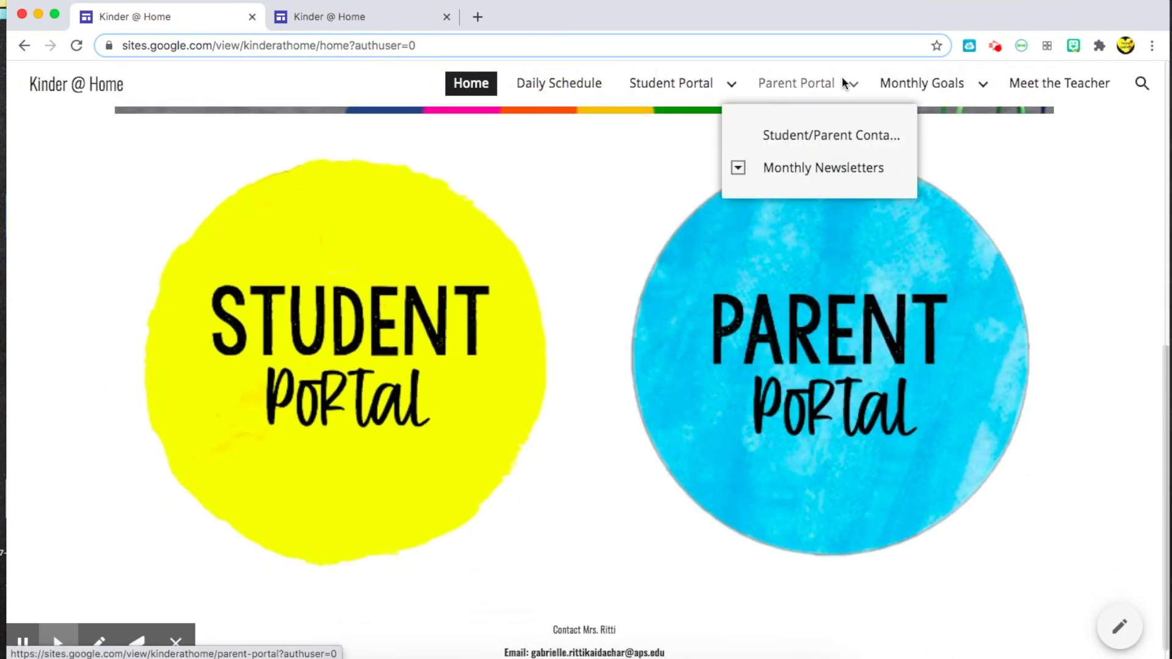
{"action": "left_click", "coordinate": [787, 105]}
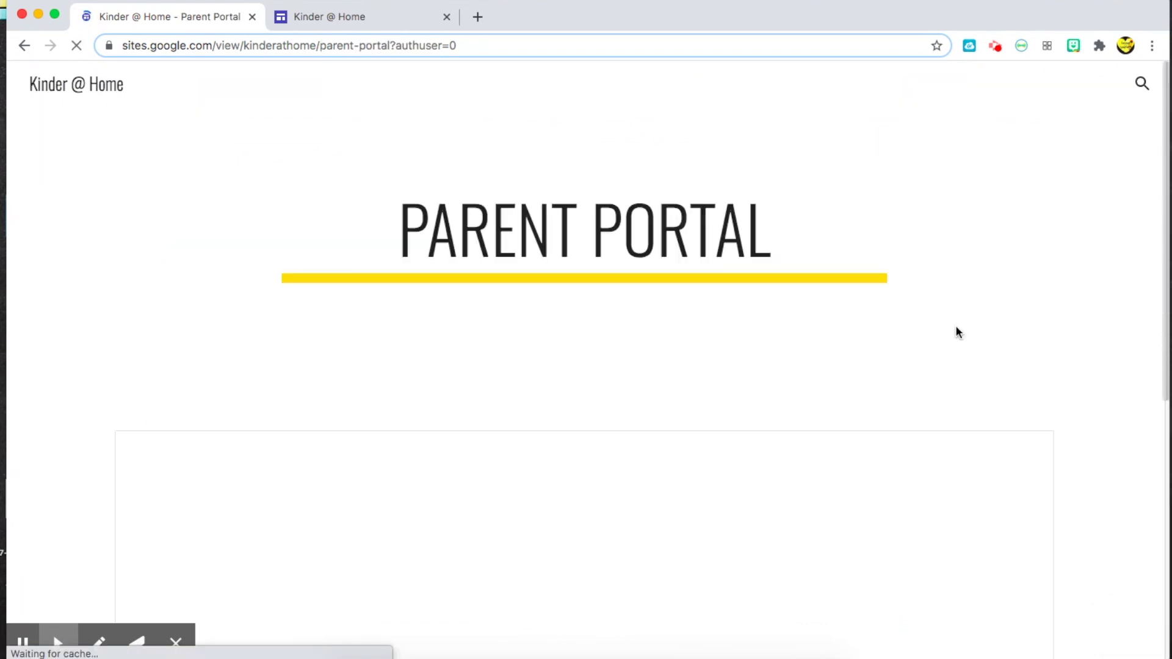
{"action": "scroll", "coordinate": [938, 243], "scroll_direction": "down", "scroll_amount": 5}
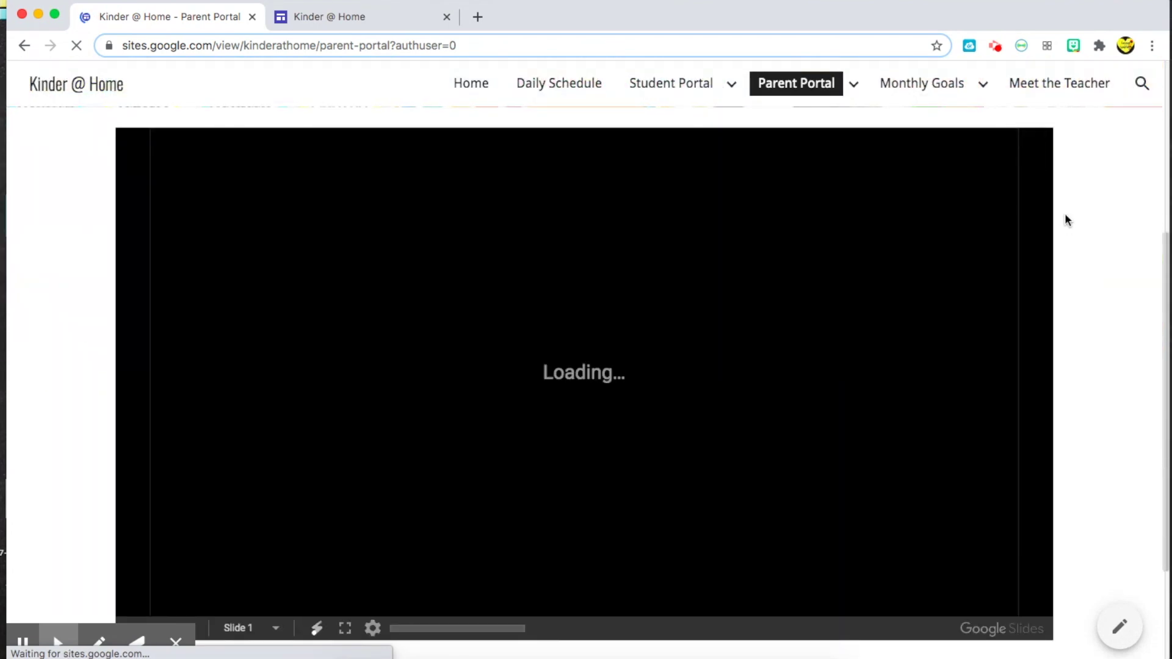
{"action": "scroll", "coordinate": [1062, 206], "scroll_direction": "down", "scroll_amount": 1}
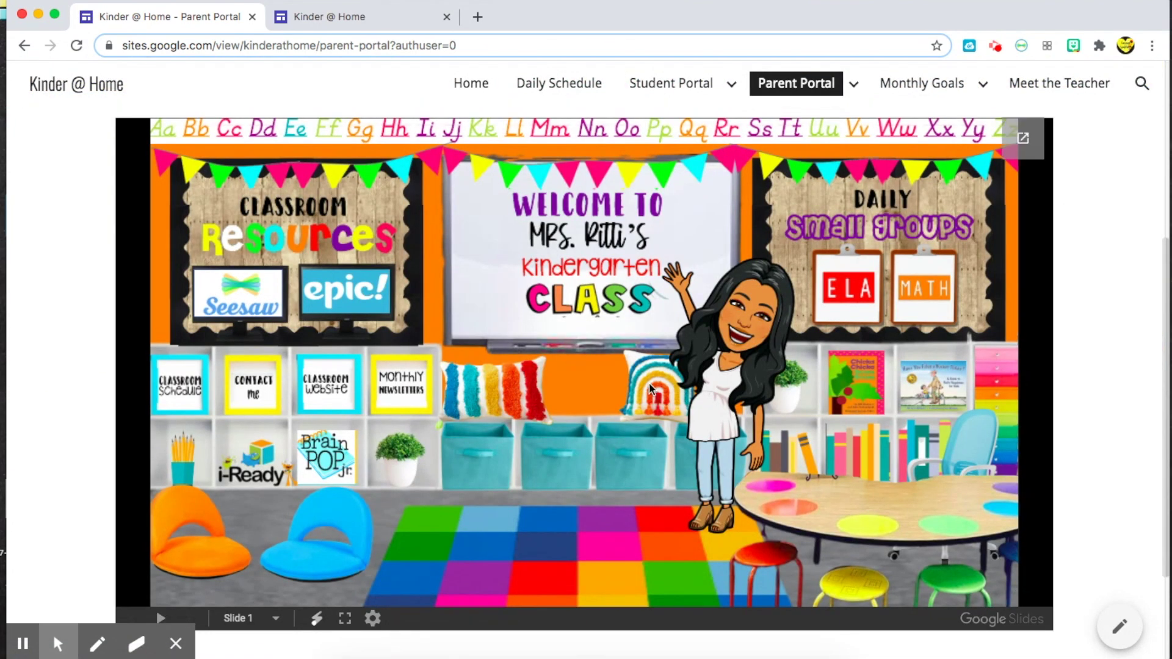
{"action": "scroll", "coordinate": [430, 394], "scroll_direction": "down", "scroll_amount": 2}
{"action": "scroll", "coordinate": [429, 394], "scroll_direction": "up", "scroll_amount": 1}
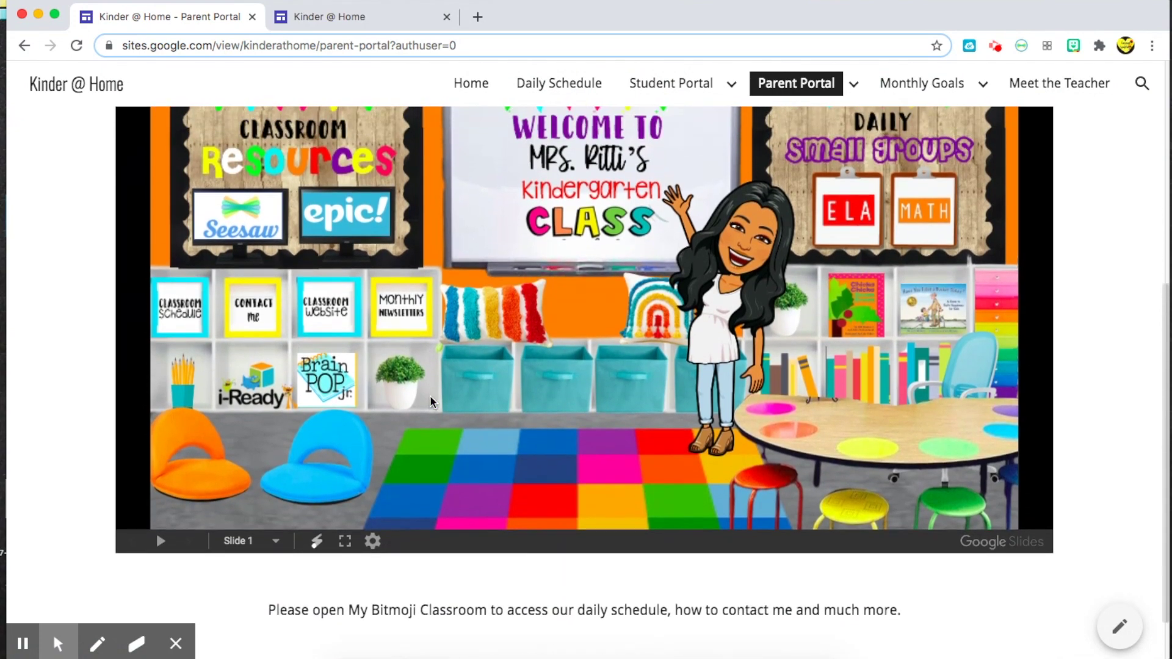
{"action": "scroll", "coordinate": [429, 401], "scroll_direction": "up", "scroll_amount": 1}
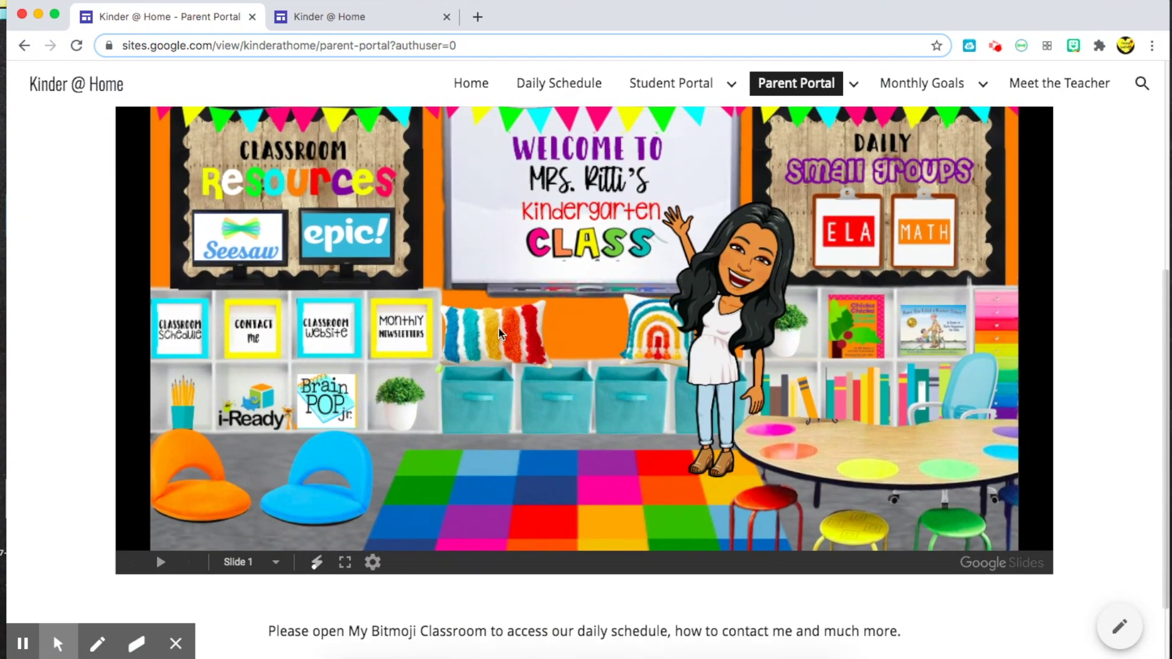
{"action": "scroll", "coordinate": [650, 292], "scroll_direction": "up", "scroll_amount": 5}
{"action": "mouse_move", "coordinate": [854, 84]}
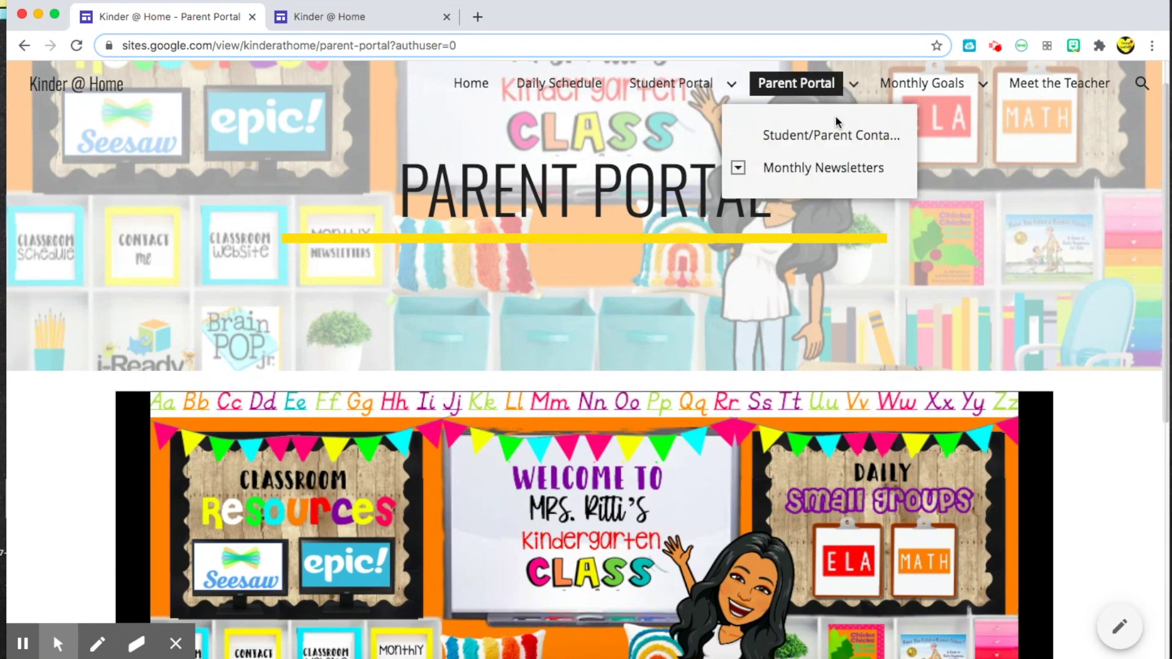
Step: Open the Student/Parent Contact Information page and scroll through the Family Contact Information form
{"action": "left_click", "coordinate": [829, 137]}
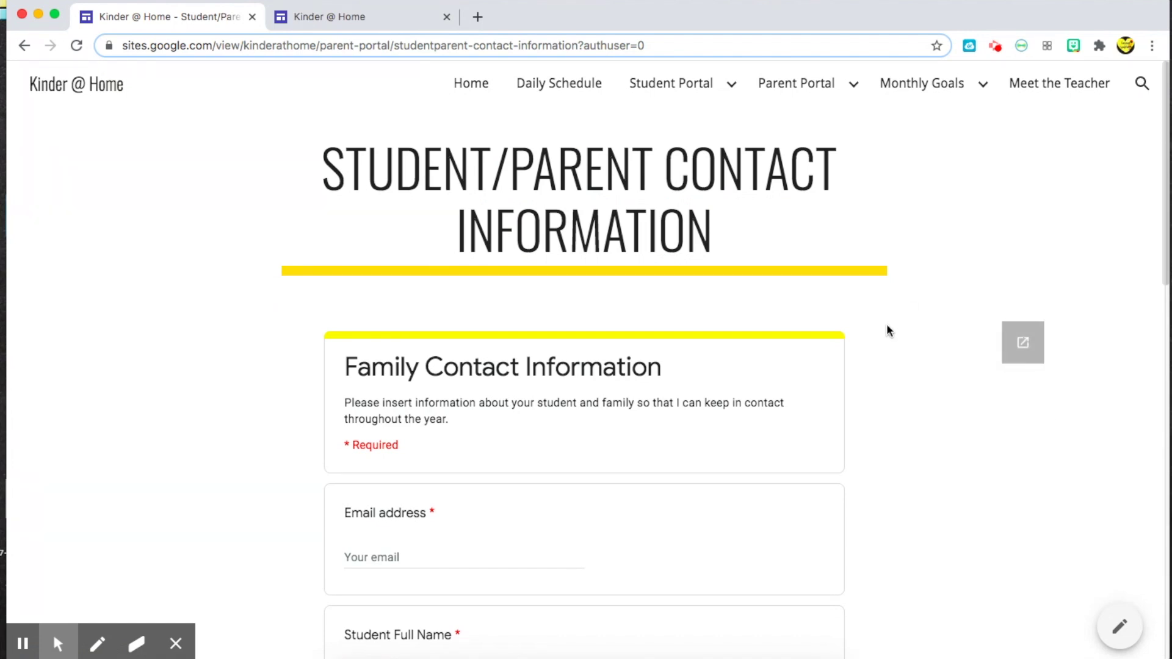
{"action": "scroll", "coordinate": [715, 392], "scroll_direction": "down", "scroll_amount": 6}
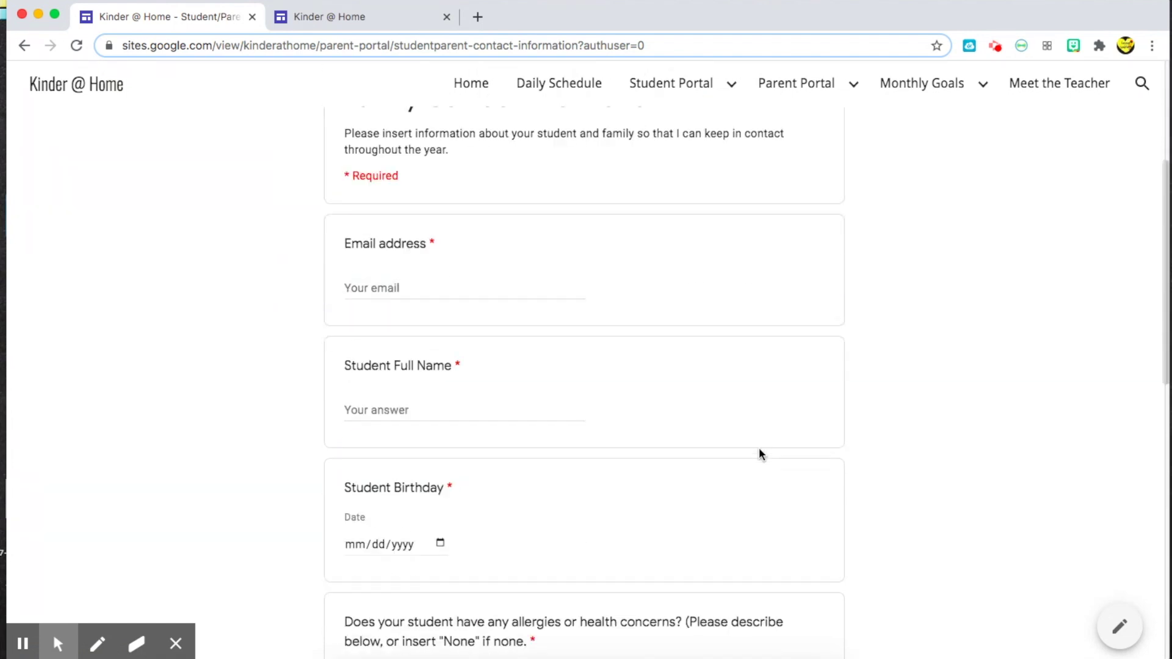
{"action": "scroll", "coordinate": [759, 450], "scroll_direction": "down", "scroll_amount": 10}
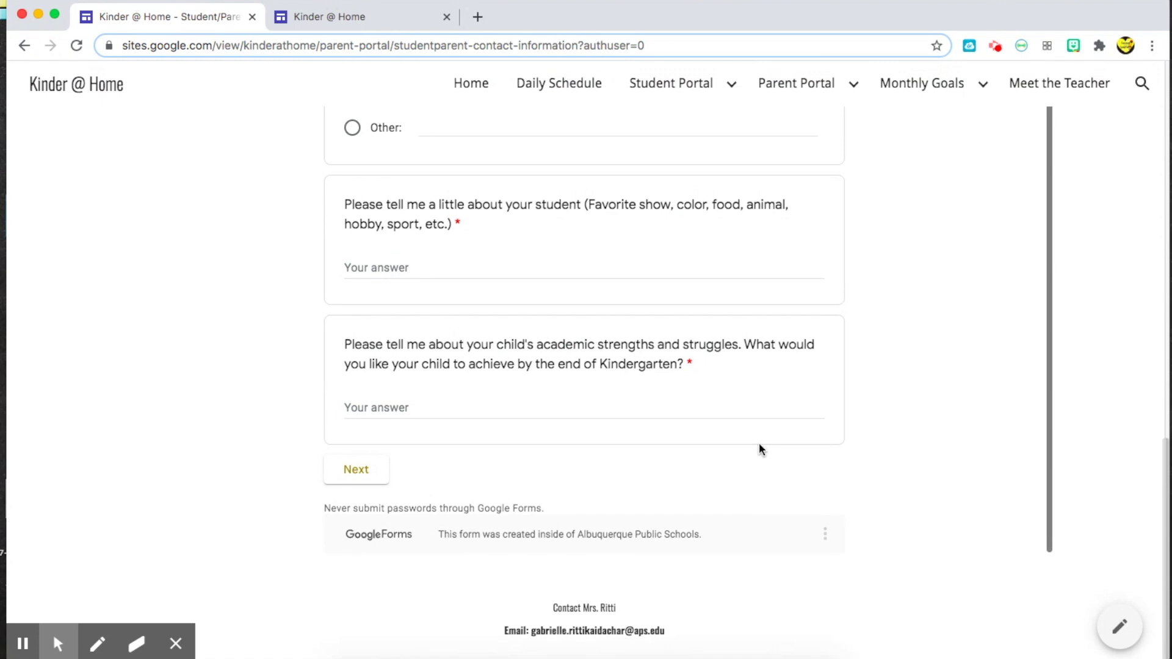
{"action": "scroll", "coordinate": [760, 448], "scroll_direction": "up", "scroll_amount": 20}
Step: Expand the Monthly Newsletters menu to show its months, then collapse it again
{"action": "mouse_move", "coordinate": [832, 89]}
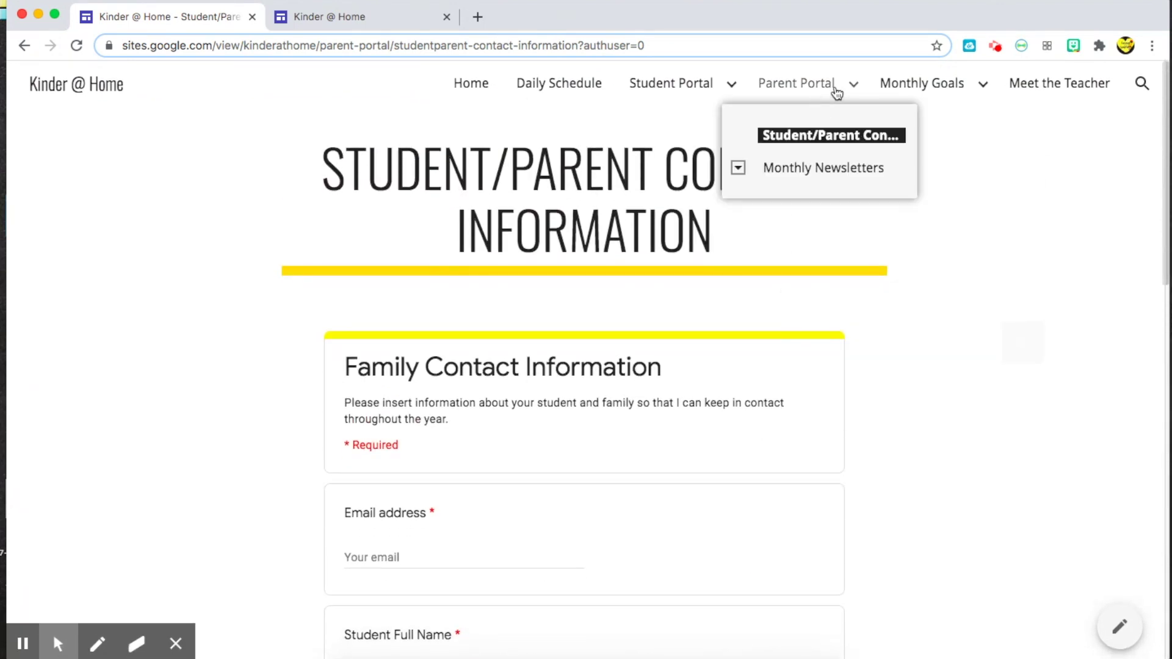
{"action": "left_click", "coordinate": [738, 168]}
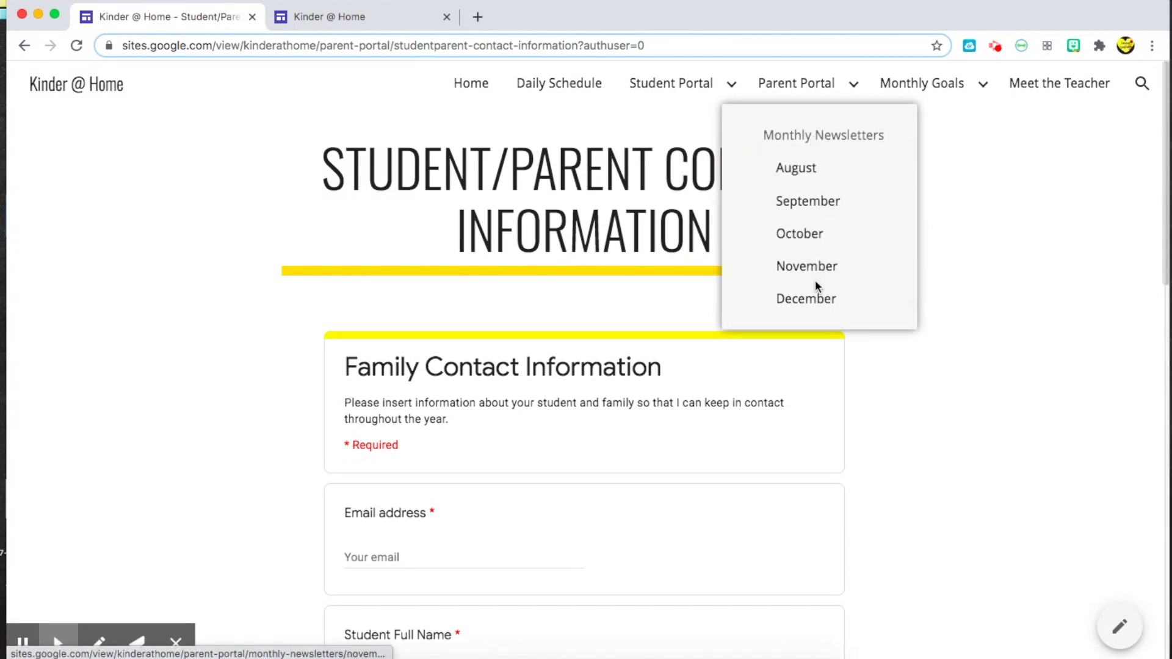
{"action": "left_click", "coordinate": [816, 138]}
Step: Go from Monthly Newsletters to the August Monthly Goals page and scroll its Kindergarten goals
{"action": "left_click", "coordinate": [830, 171]}
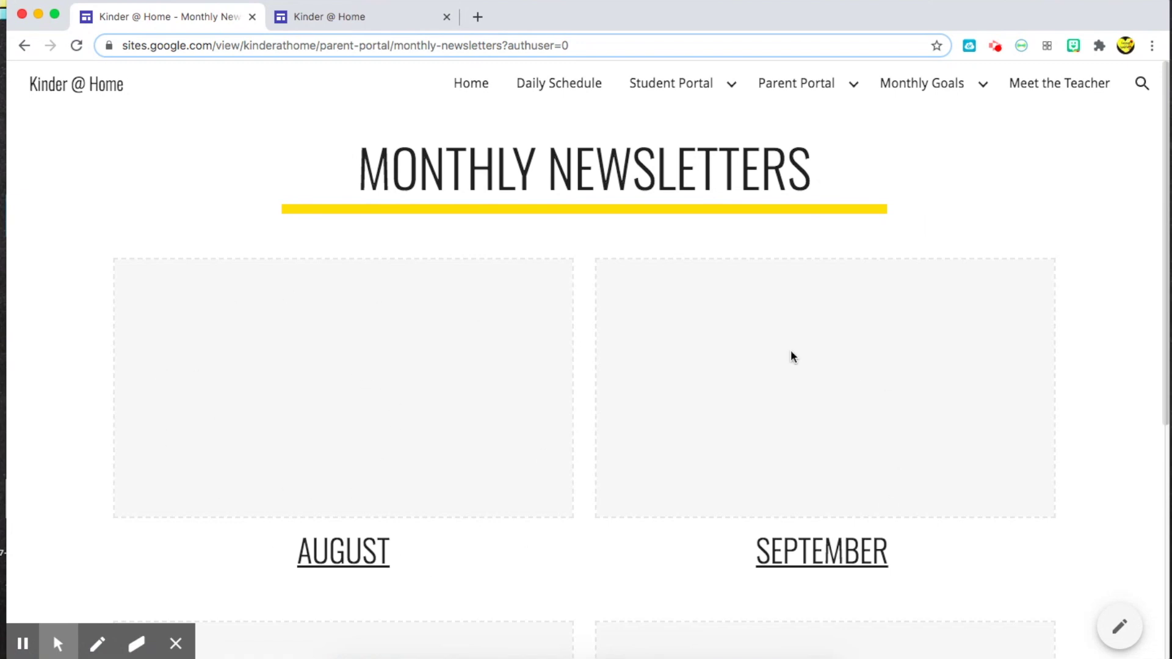
{"action": "left_click", "coordinate": [983, 86]}
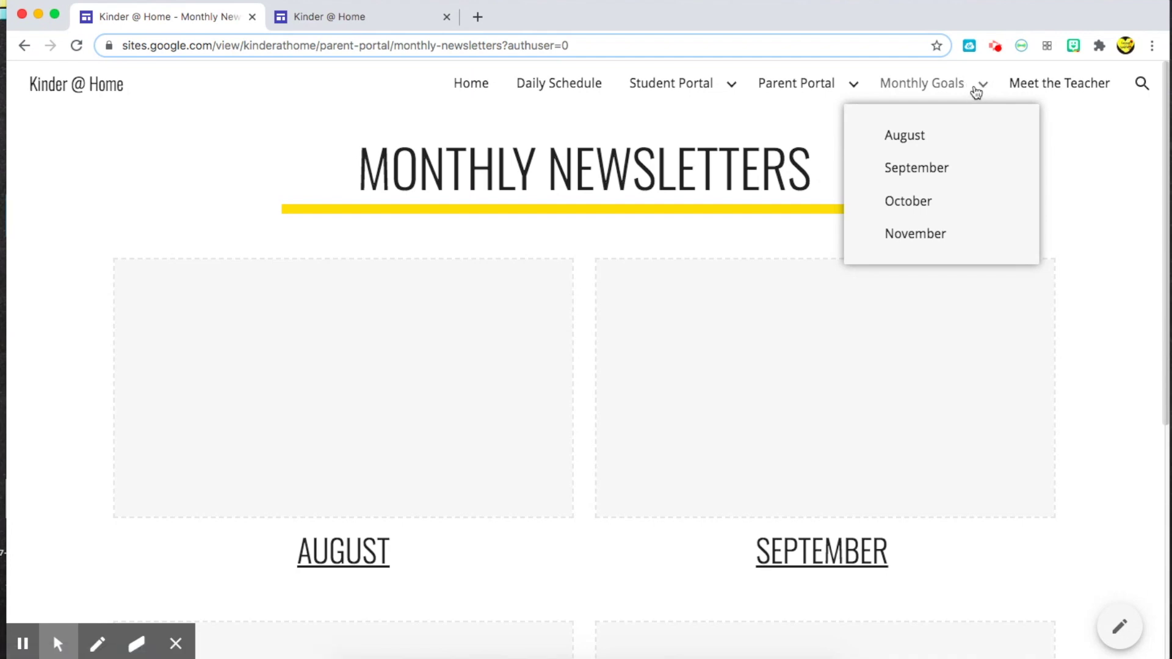
{"action": "left_click", "coordinate": [910, 135]}
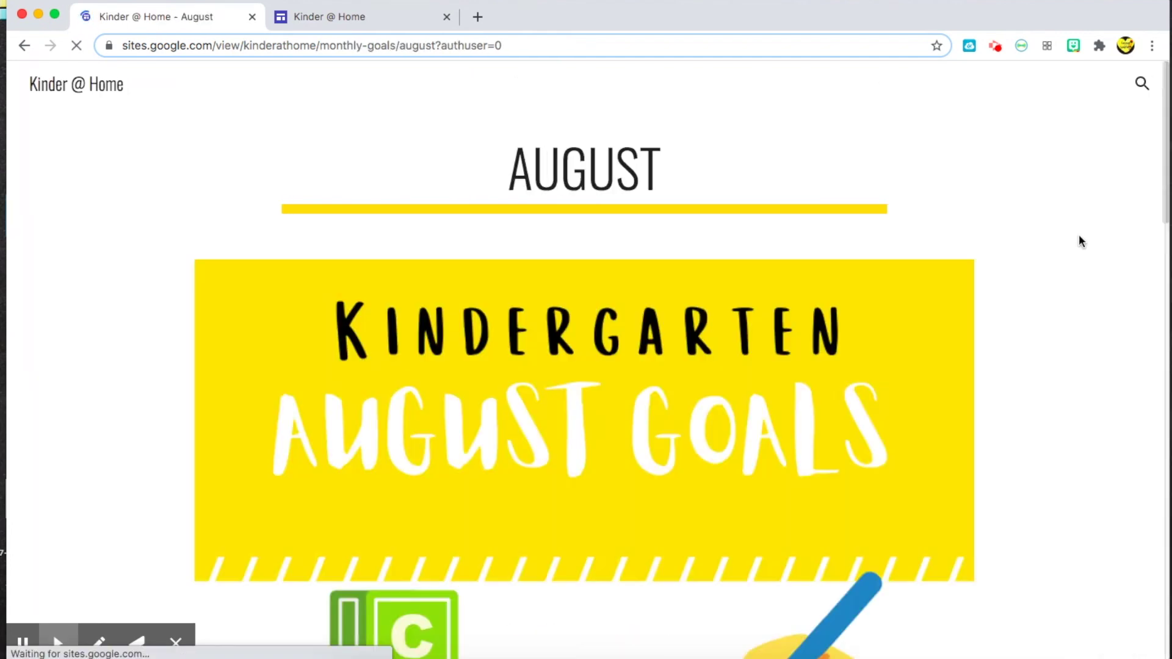
{"action": "scroll", "coordinate": [1079, 240], "scroll_direction": "down", "scroll_amount": 3}
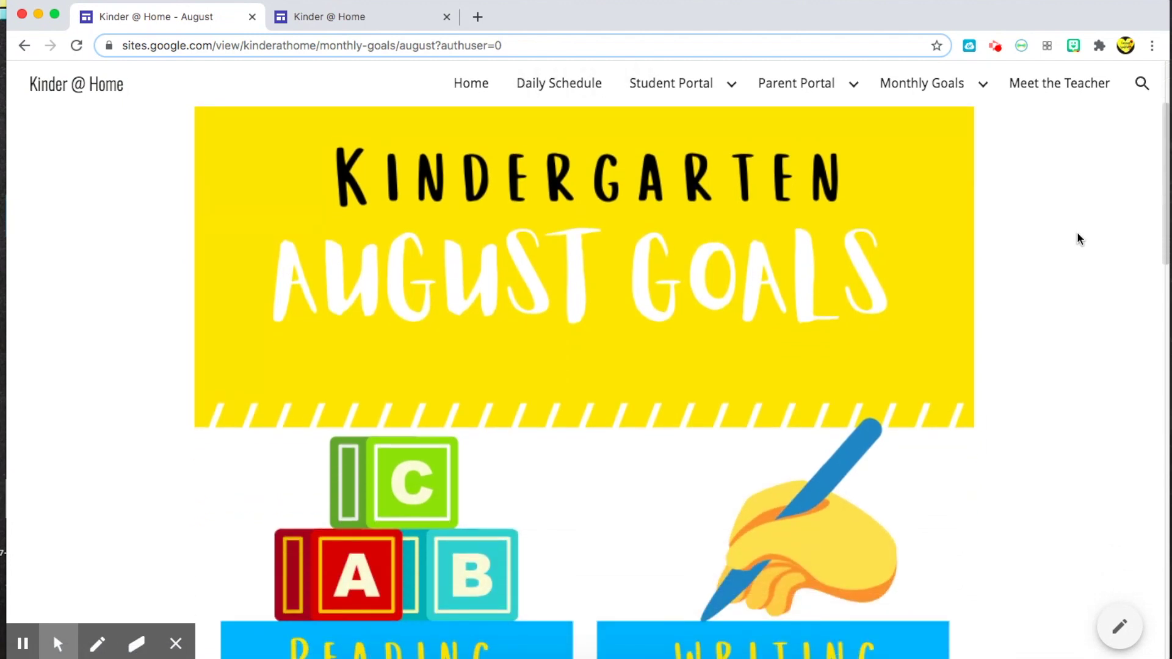
{"action": "scroll", "coordinate": [1078, 234], "scroll_direction": "down", "scroll_amount": 5}
{"action": "scroll", "coordinate": [1078, 238], "scroll_direction": "down", "scroll_amount": 15}
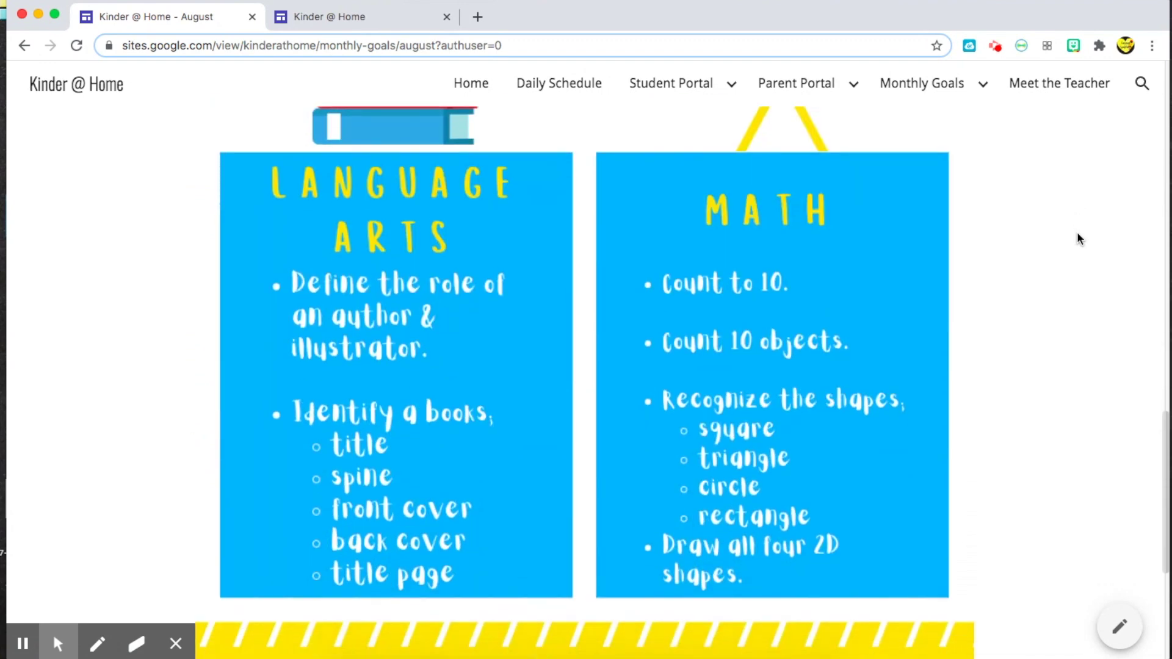
{"action": "scroll", "coordinate": [1079, 238], "scroll_direction": "down", "scroll_amount": 3}
{"action": "scroll", "coordinate": [1078, 238], "scroll_direction": "up", "scroll_amount": 15}
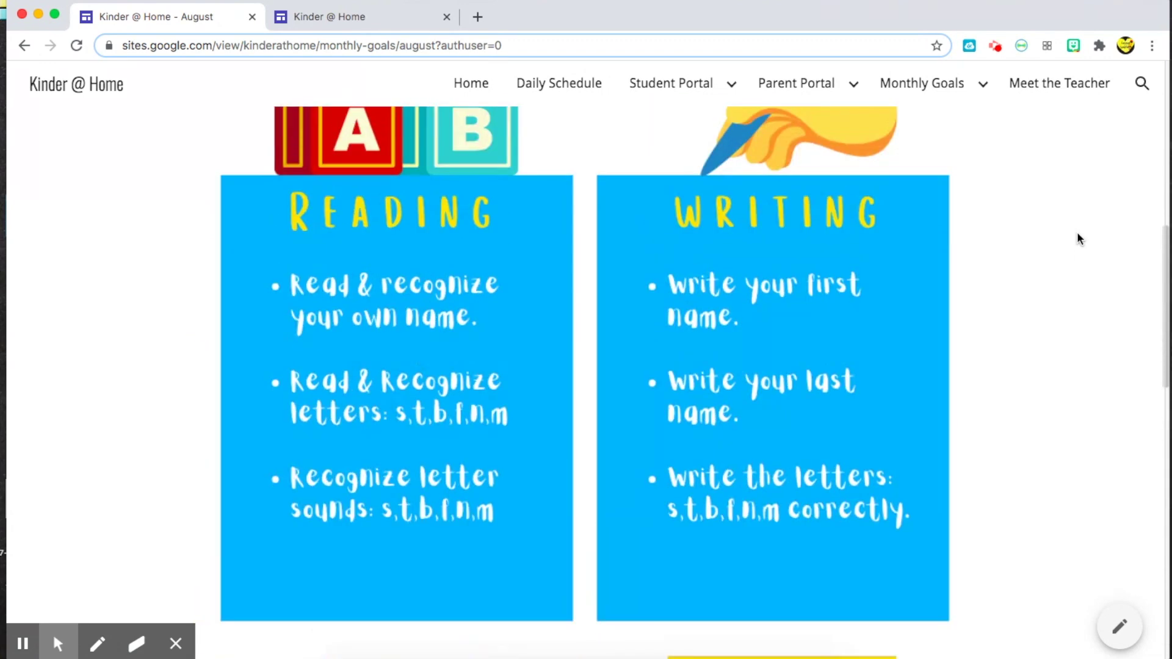
{"action": "scroll", "coordinate": [1076, 232], "scroll_direction": "up", "scroll_amount": 8}
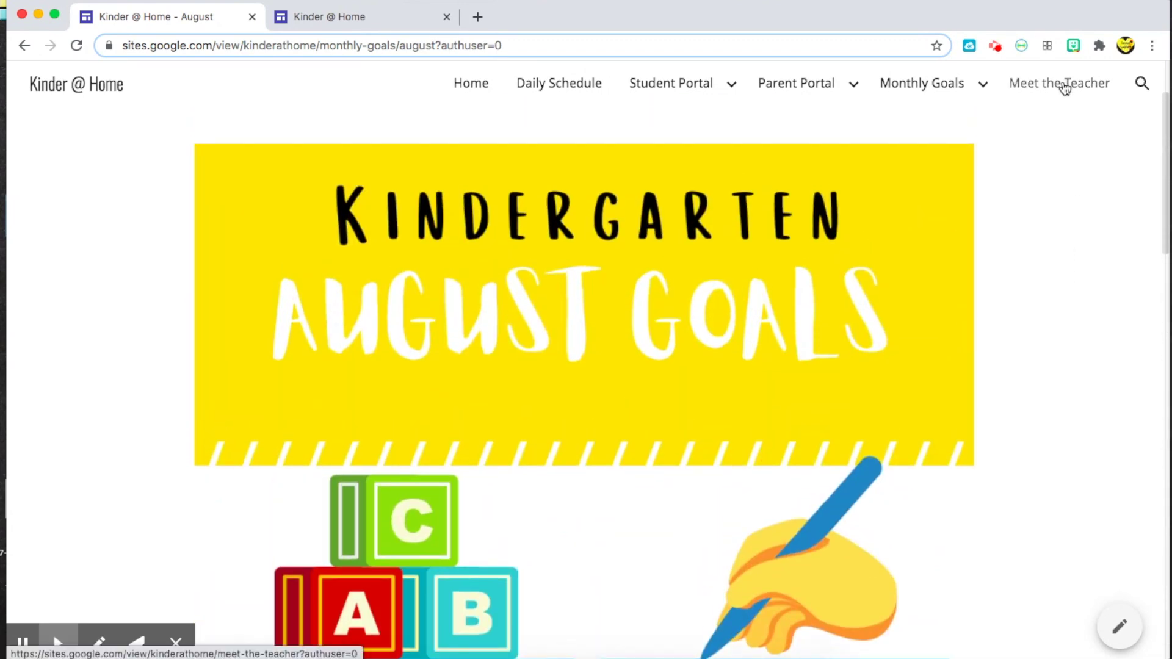
Step: Open the Meet the Teacher page, scroll to its video and pause it
{"action": "left_click", "coordinate": [1063, 86]}
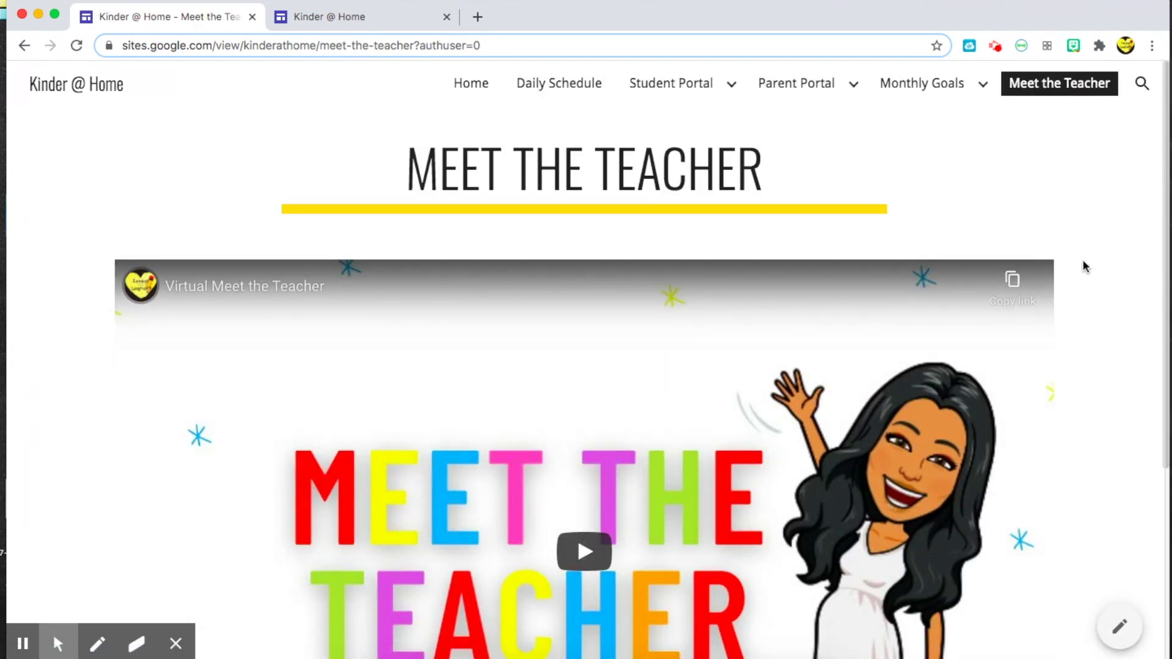
{"action": "scroll", "coordinate": [1082, 261], "scroll_direction": "down", "scroll_amount": 3}
{"action": "scroll", "coordinate": [1082, 262], "scroll_direction": "down", "scroll_amount": 5}
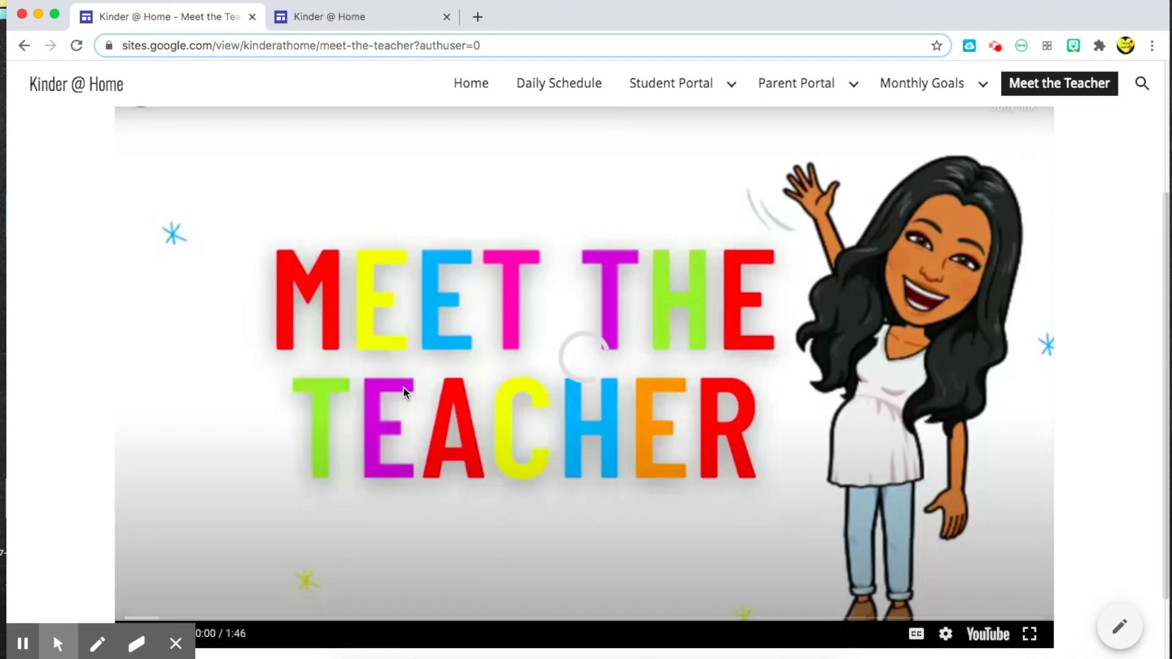
{"action": "scroll", "coordinate": [403, 386], "scroll_direction": "down", "scroll_amount": 2}
{"action": "left_click", "coordinate": [141, 551]}
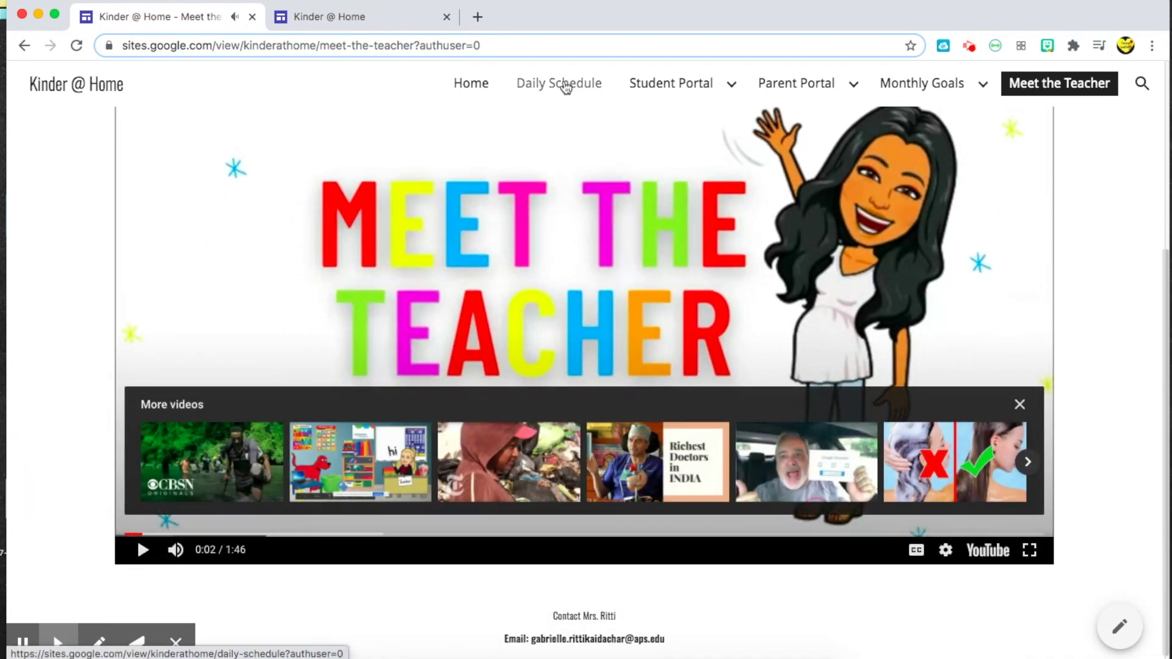
Step: Scroll through the Daily Schedule page, then return to the Bitmoji Home page
{"action": "left_click", "coordinate": [566, 88]}
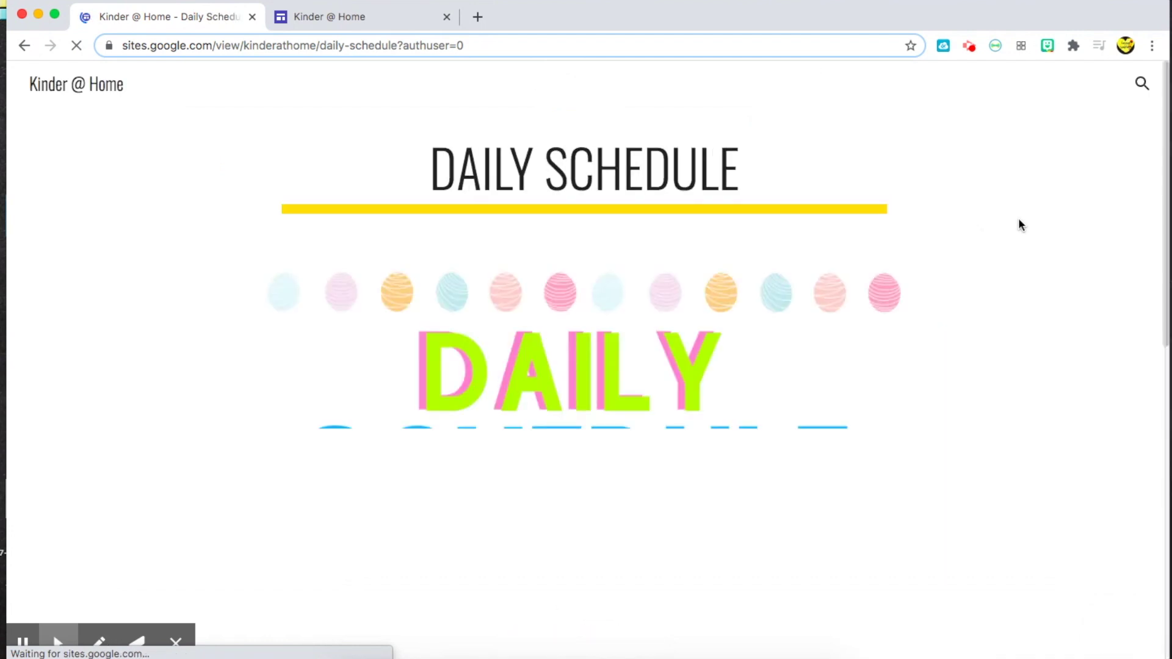
{"action": "scroll", "coordinate": [1018, 219], "scroll_direction": "down", "scroll_amount": 5}
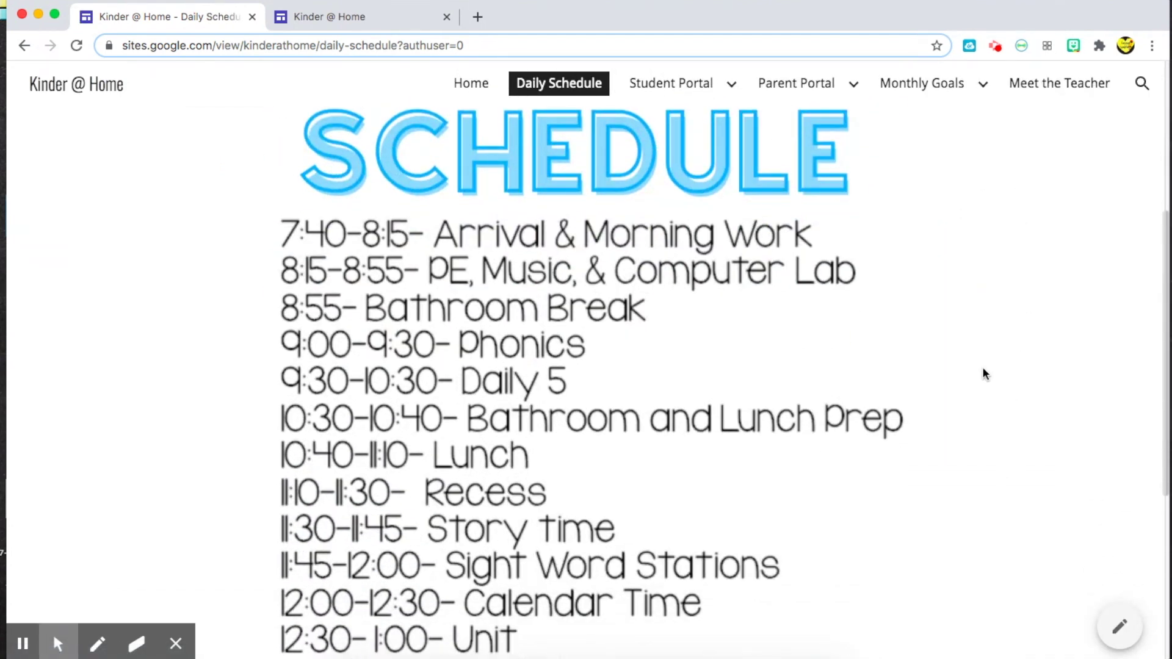
{"action": "scroll", "coordinate": [969, 215], "scroll_direction": "down", "scroll_amount": 5}
{"action": "scroll", "coordinate": [969, 214], "scroll_direction": "up", "scroll_amount": 10}
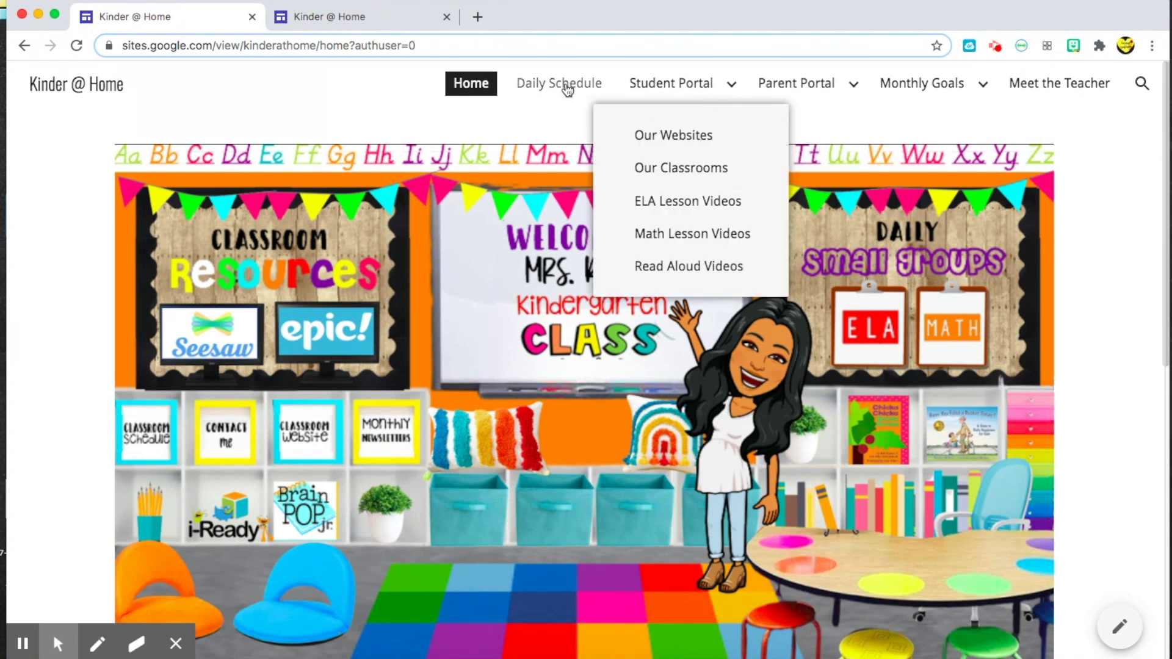
{"action": "mouse_move", "coordinate": [806, 84]}
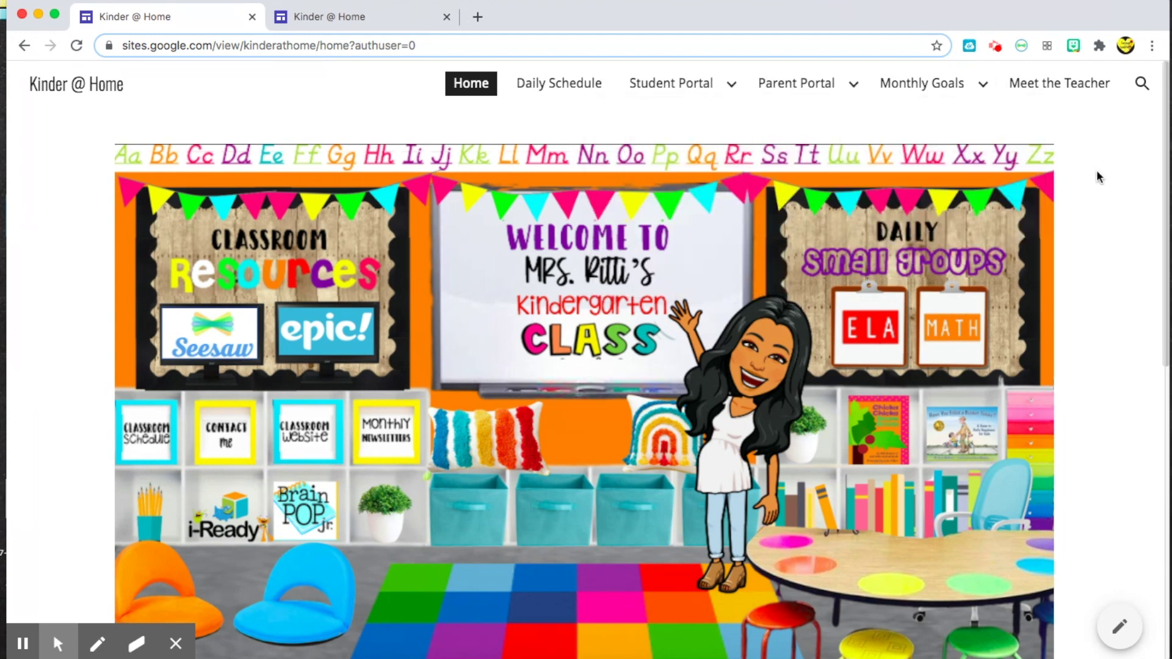
{"action": "left_click", "coordinate": [316, 23]}
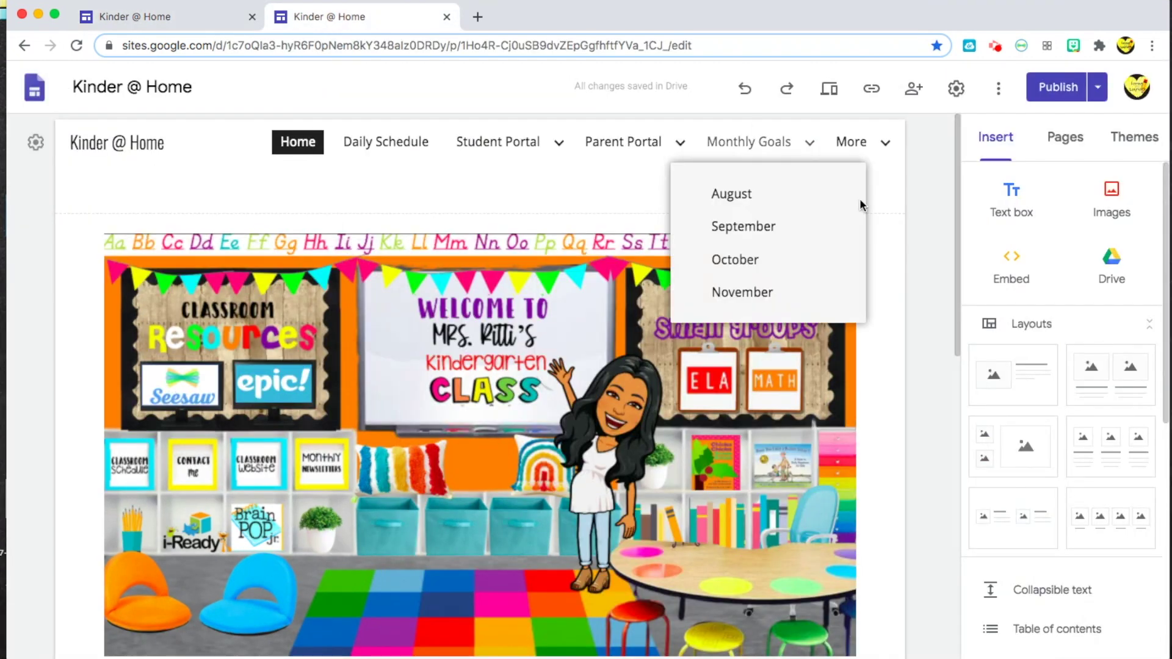
{"action": "scroll", "coordinate": [929, 255], "scroll_direction": "down", "scroll_amount": 1}
{"action": "scroll", "coordinate": [929, 255], "scroll_direction": "up", "scroll_amount": 1}
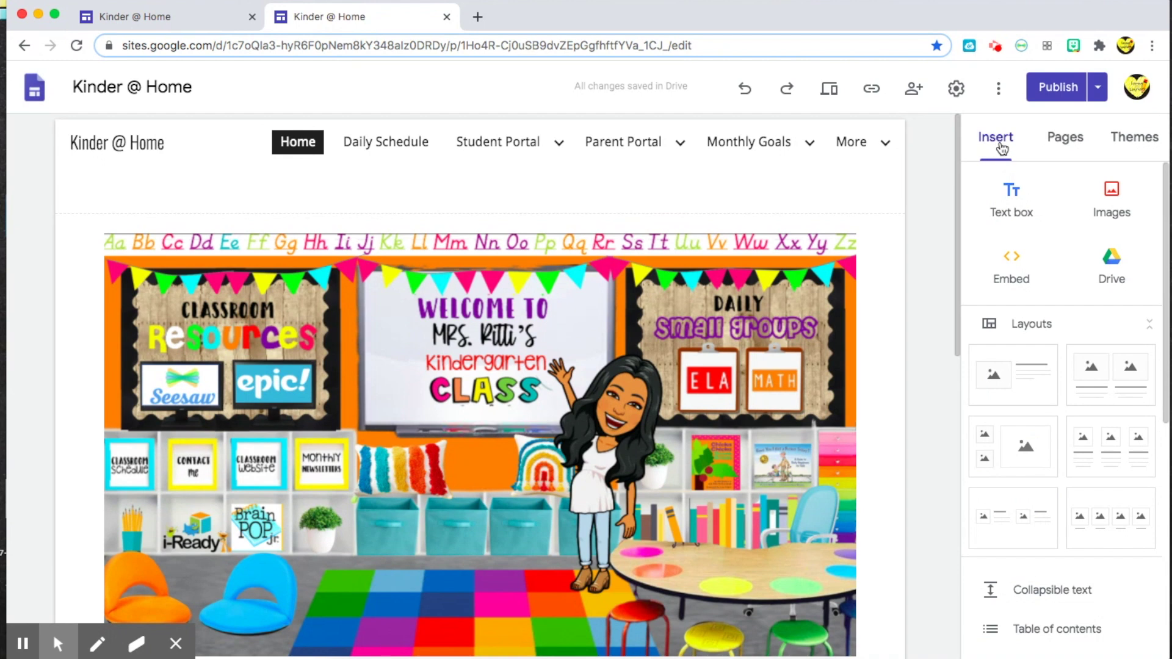
{"action": "scroll", "coordinate": [995, 366], "scroll_direction": "down", "scroll_amount": 3}
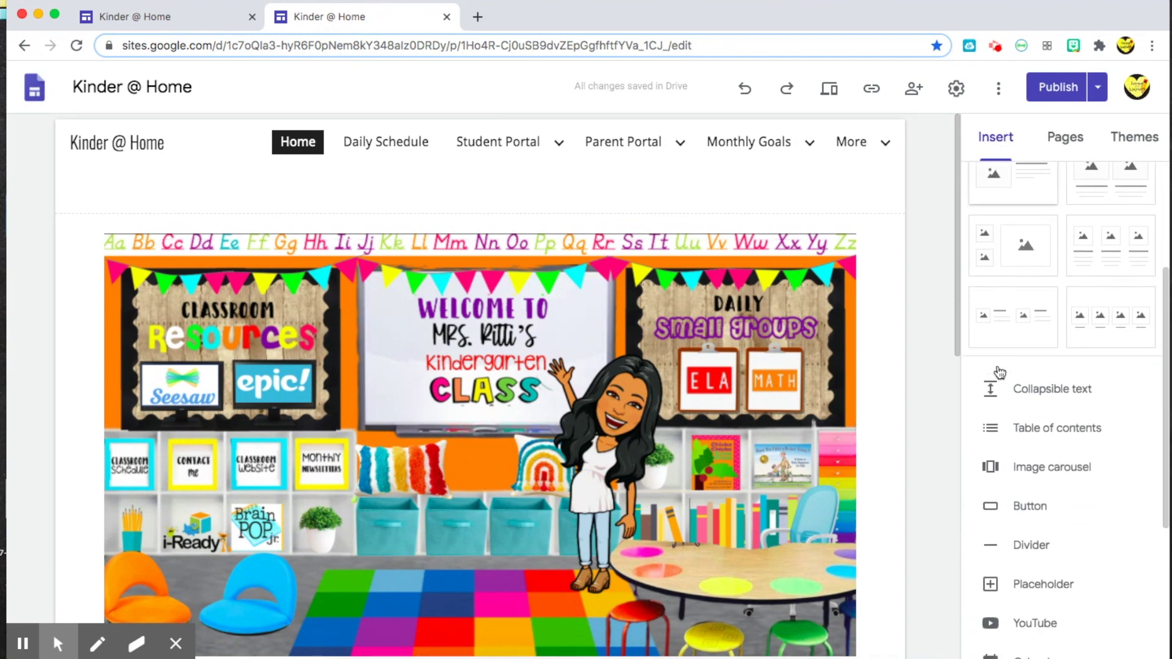
{"action": "scroll", "coordinate": [999, 373], "scroll_direction": "up", "scroll_amount": 3}
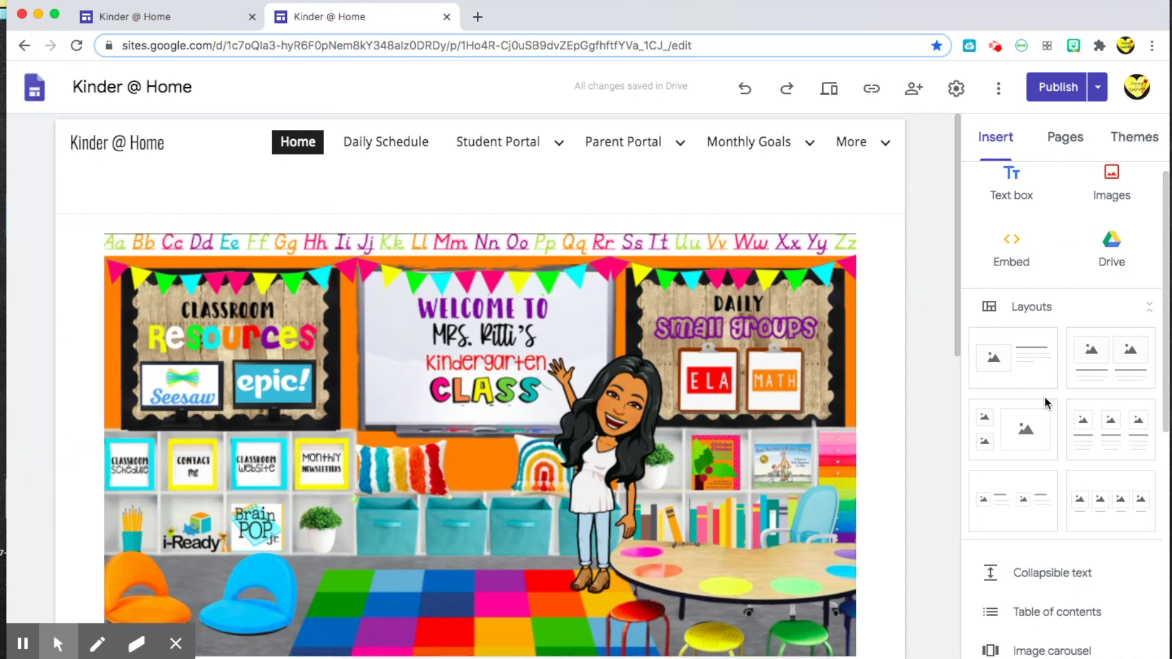
{"action": "scroll", "coordinate": [1044, 397], "scroll_direction": "down", "scroll_amount": 5}
{"action": "scroll", "coordinate": [1047, 403], "scroll_direction": "down", "scroll_amount": 8}
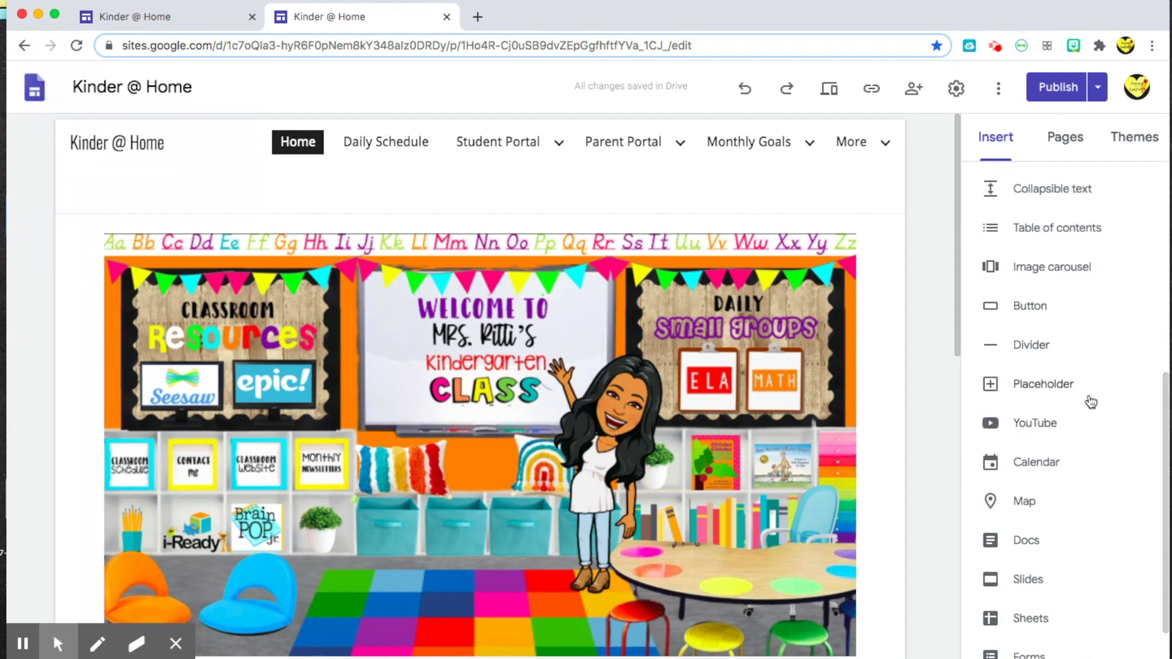
{"action": "scroll", "coordinate": [1086, 418], "scroll_direction": "down", "scroll_amount": 2}
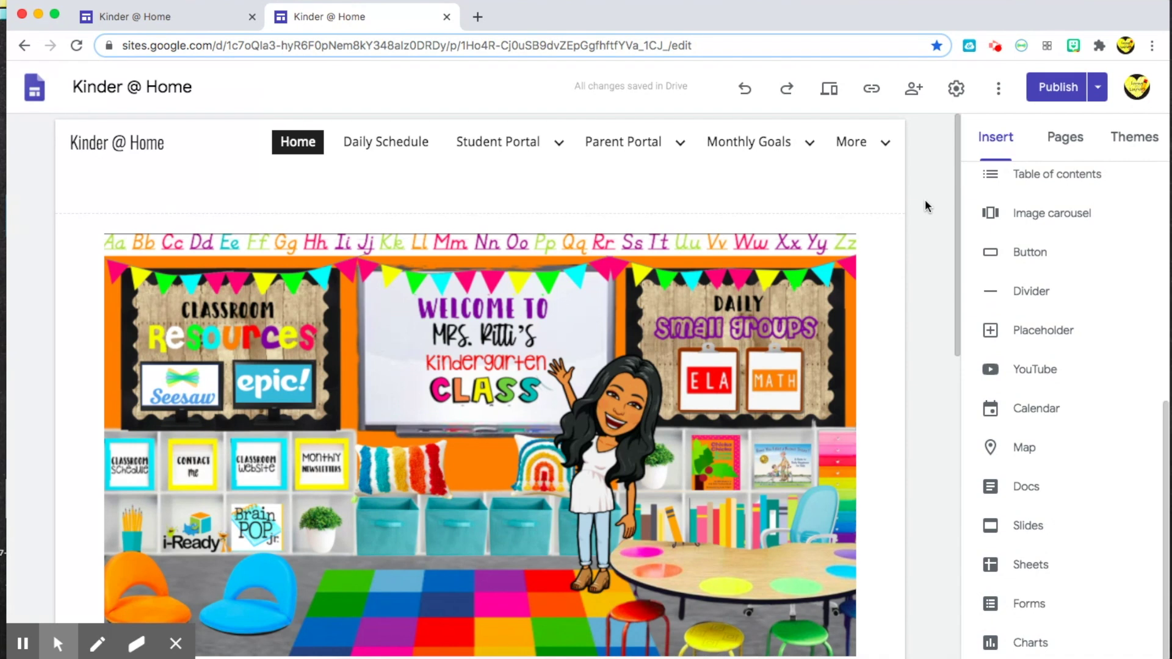
Step: Show the Pages list and inspect the Daily Schedule page's options without changing anything
{"action": "left_click", "coordinate": [1062, 140]}
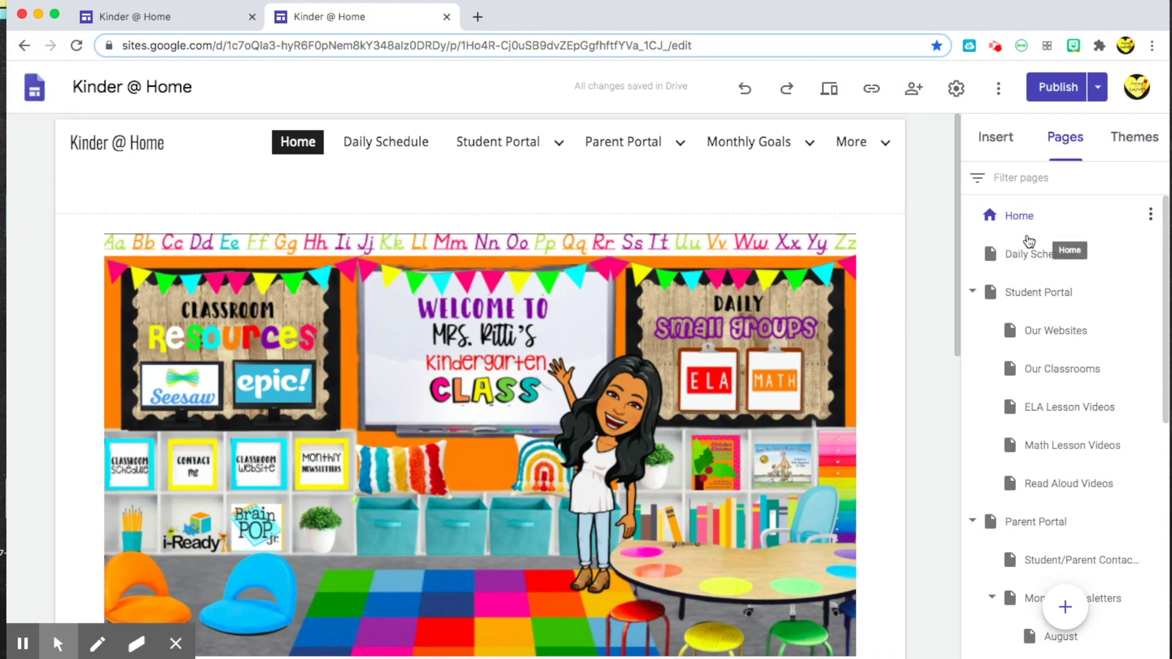
{"action": "scroll", "coordinate": [1027, 334], "scroll_direction": "down", "scroll_amount": 2}
{"action": "scroll", "coordinate": [1031, 311], "scroll_direction": "up", "scroll_amount": 2}
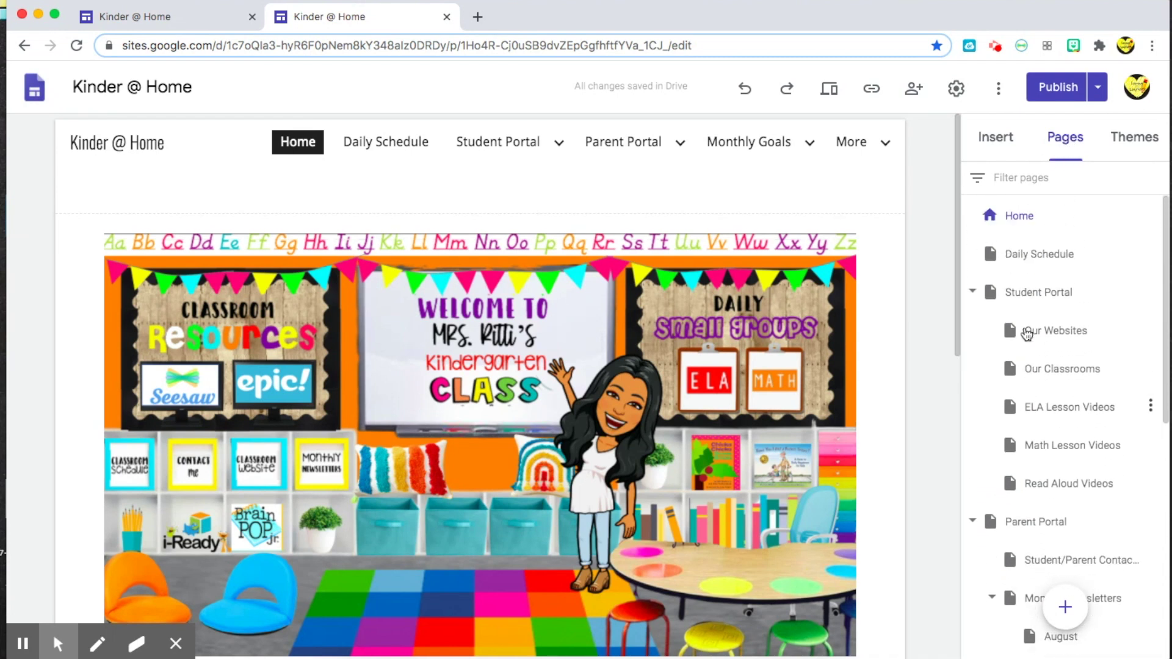
{"action": "left_click", "coordinate": [1150, 255]}
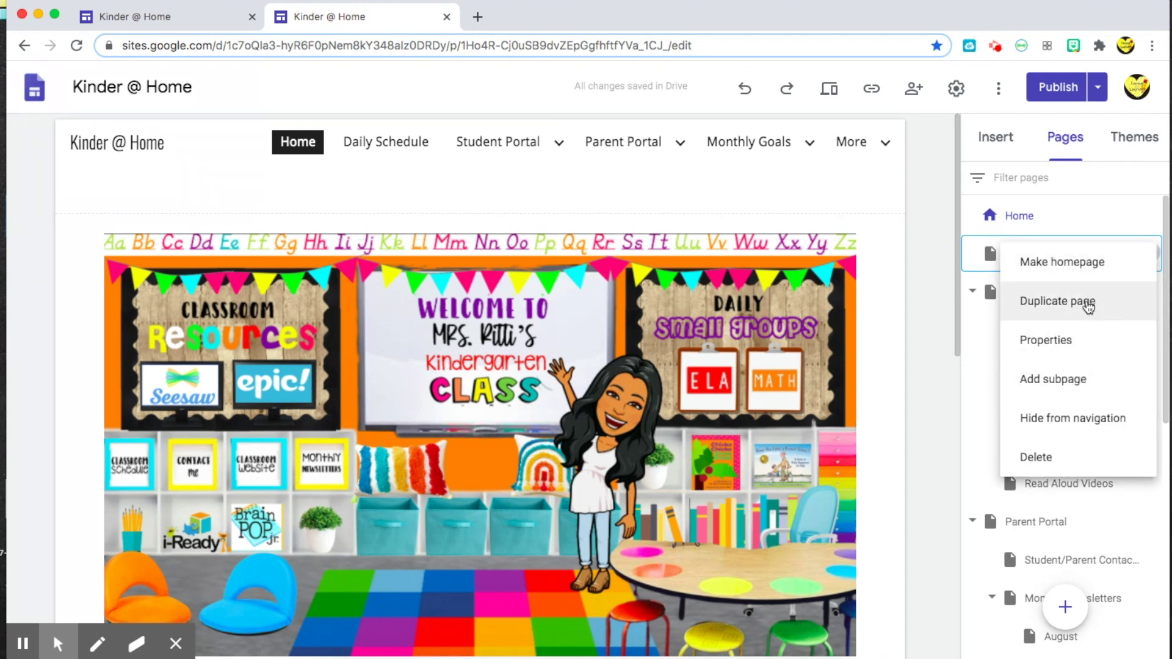
{"action": "left_click", "coordinate": [939, 325]}
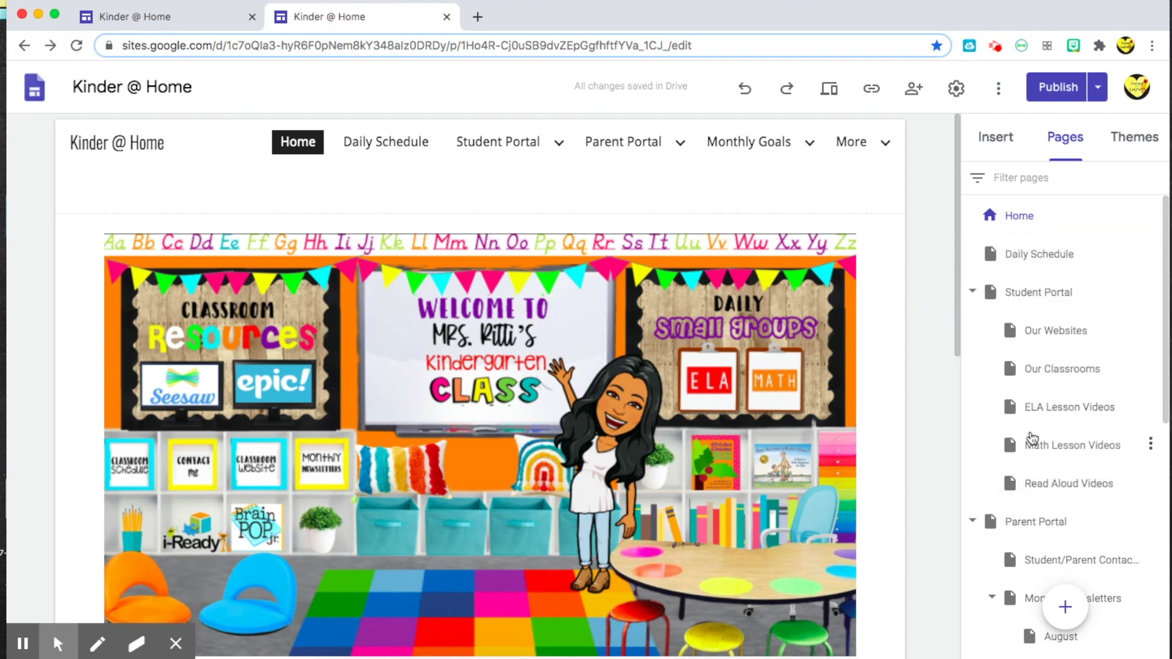
{"action": "scroll", "coordinate": [1032, 438], "scroll_direction": "down", "scroll_amount": 10}
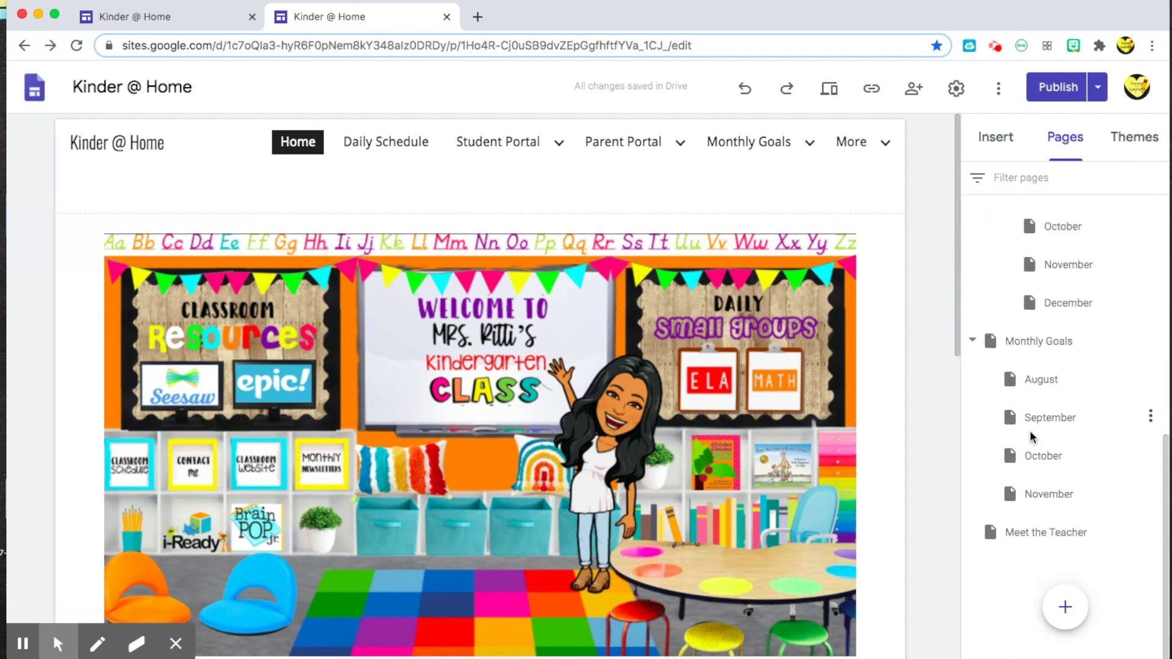
Step: Browse the site themes from Simple down to Impression
{"action": "left_click", "coordinate": [1136, 138]}
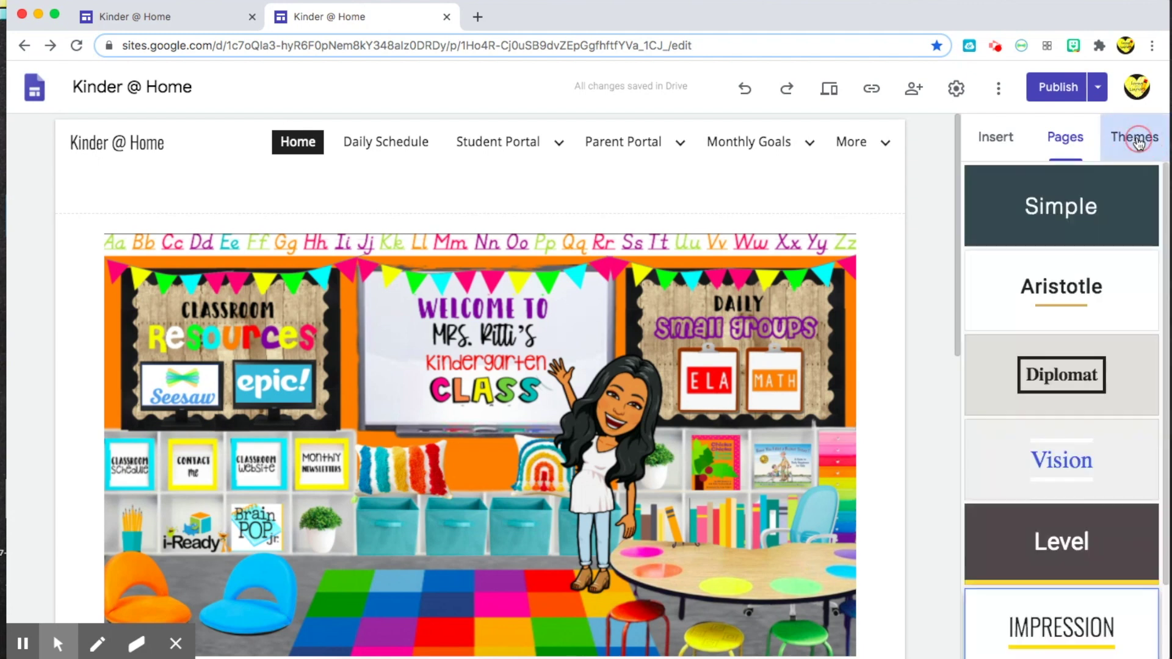
{"action": "scroll", "coordinate": [1085, 226], "scroll_direction": "down", "scroll_amount": 2}
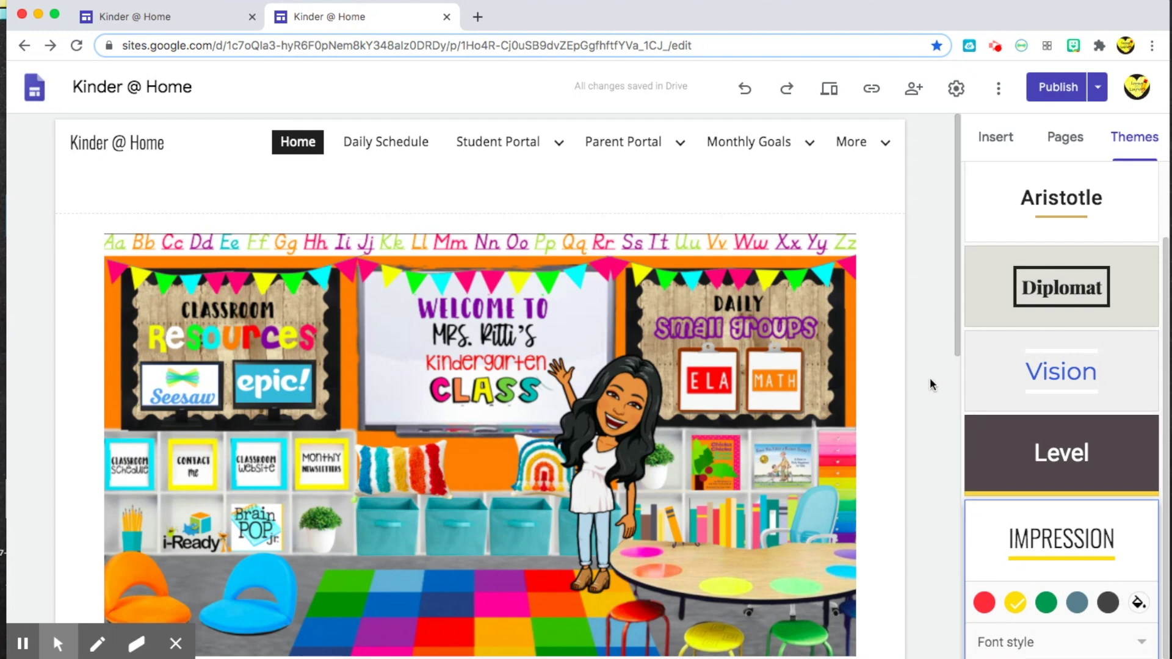
Step: On the Daily Schedule page, try a Banner header, then set it back to Title only
{"action": "left_click", "coordinate": [365, 144]}
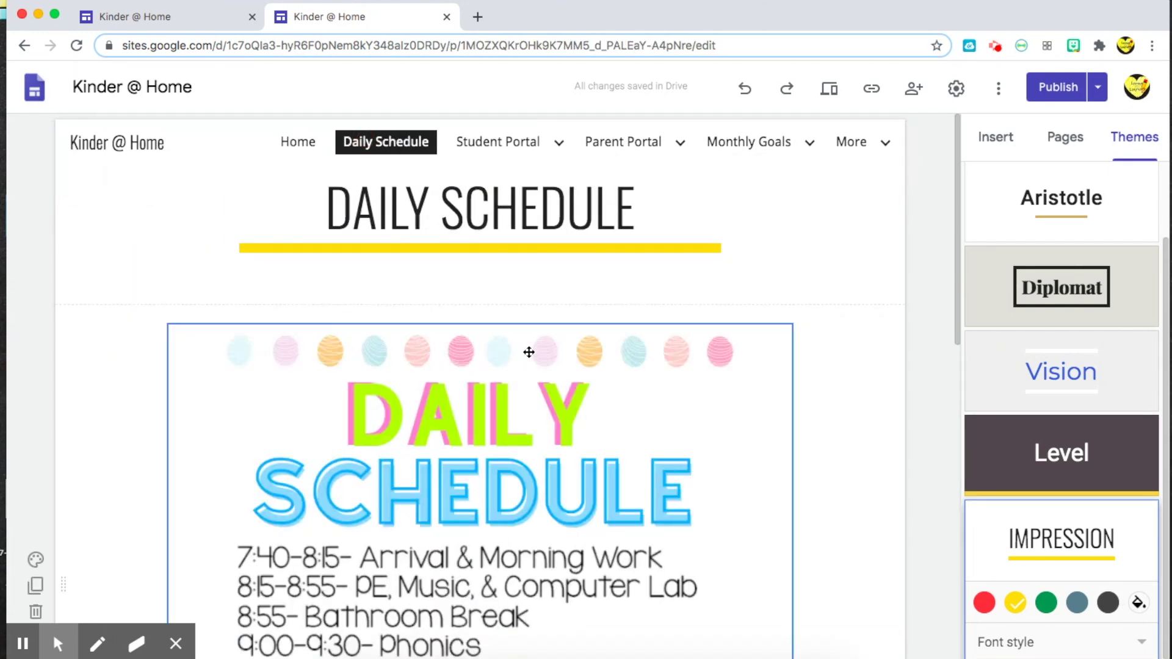
{"action": "mouse_move", "coordinate": [474, 206]}
{"action": "left_click", "coordinate": [261, 210]}
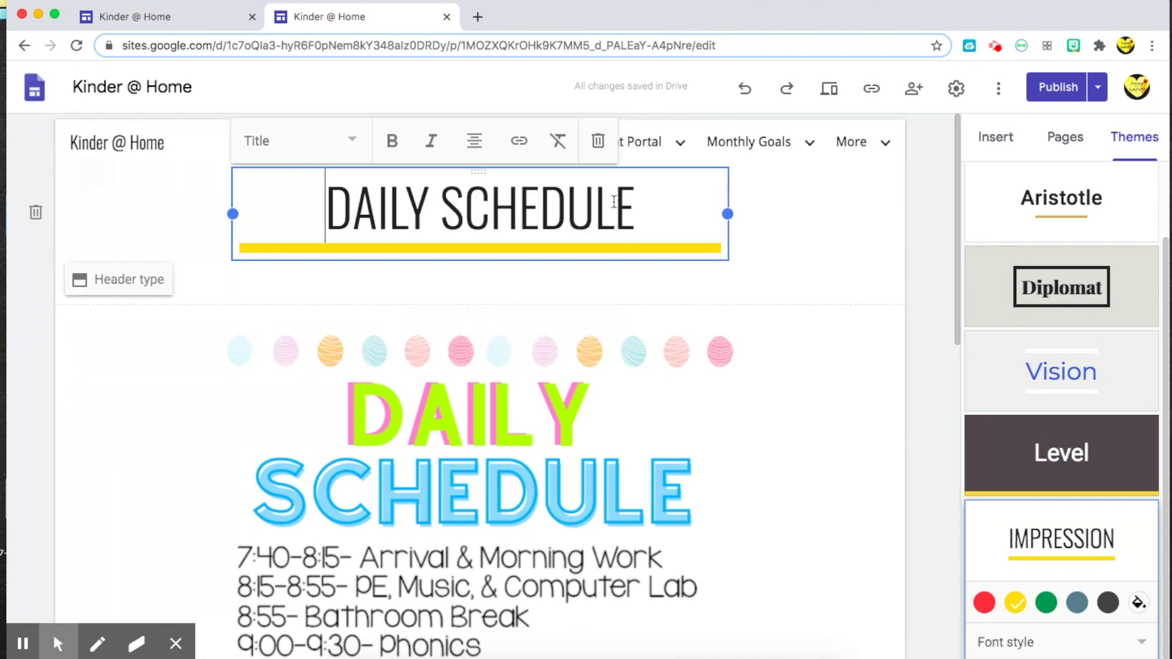
{"action": "left_click", "coordinate": [820, 241]}
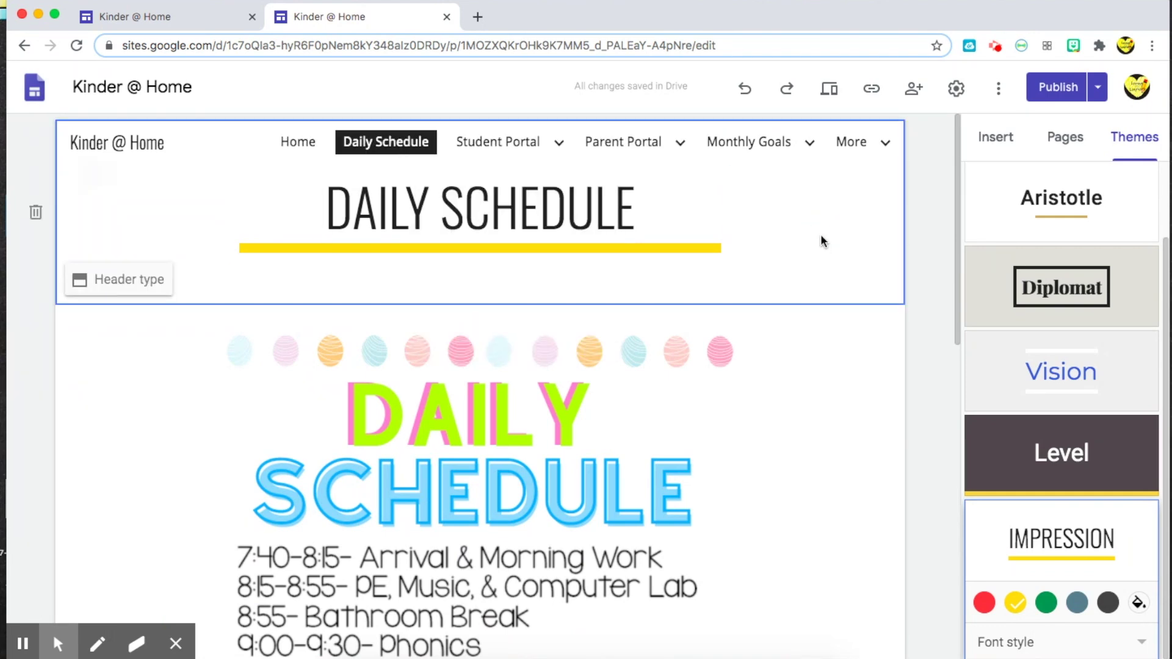
{"action": "left_click", "coordinate": [113, 290]}
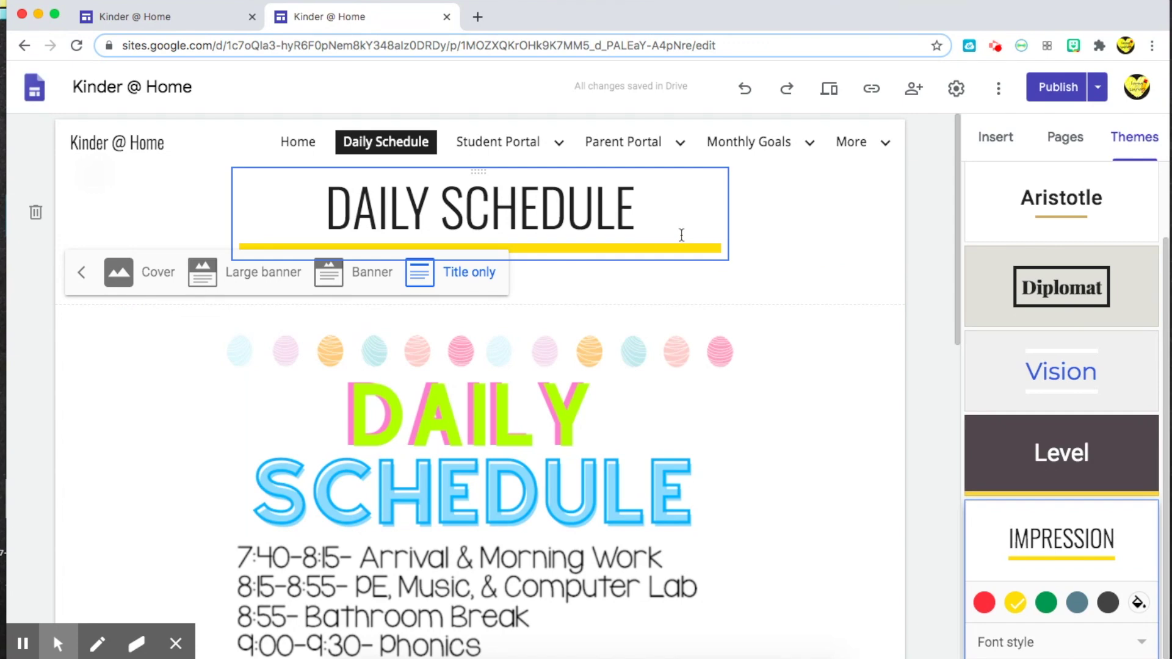
{"action": "left_click", "coordinate": [333, 272]}
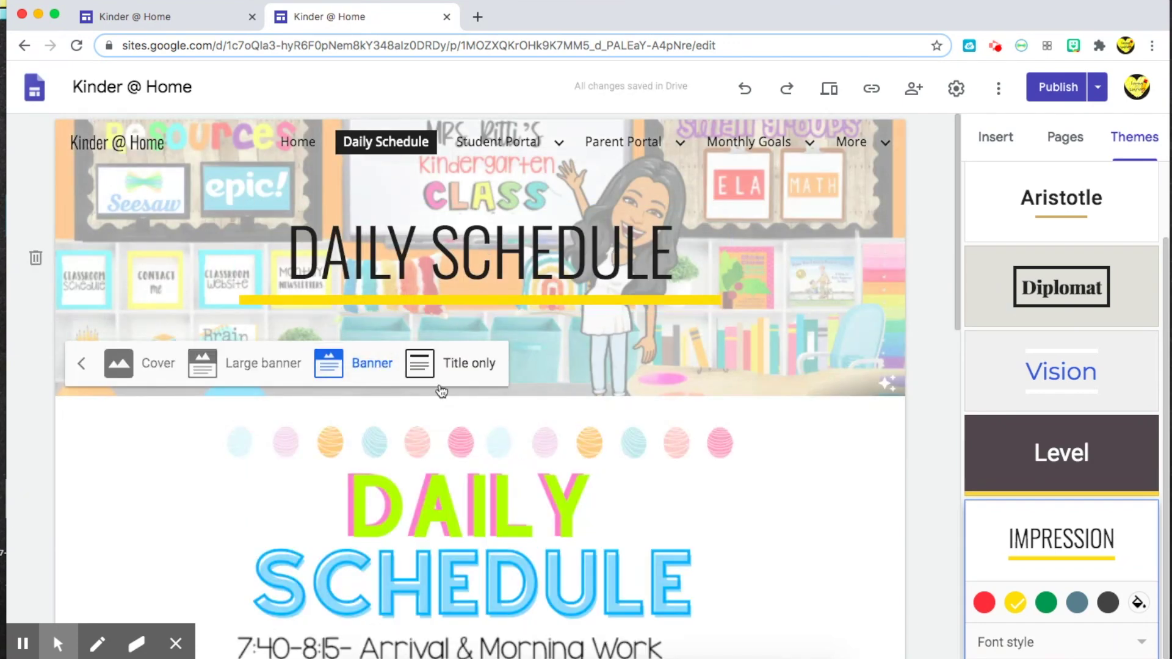
{"action": "left_click", "coordinate": [459, 365]}
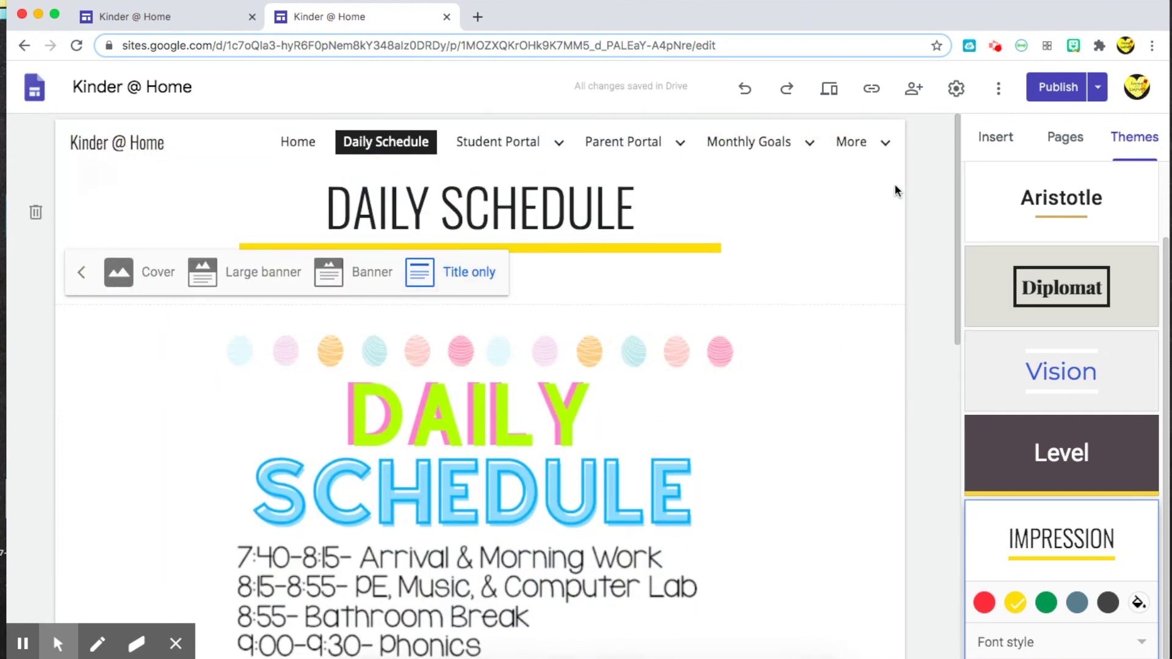
{"action": "left_click", "coordinate": [1059, 139]}
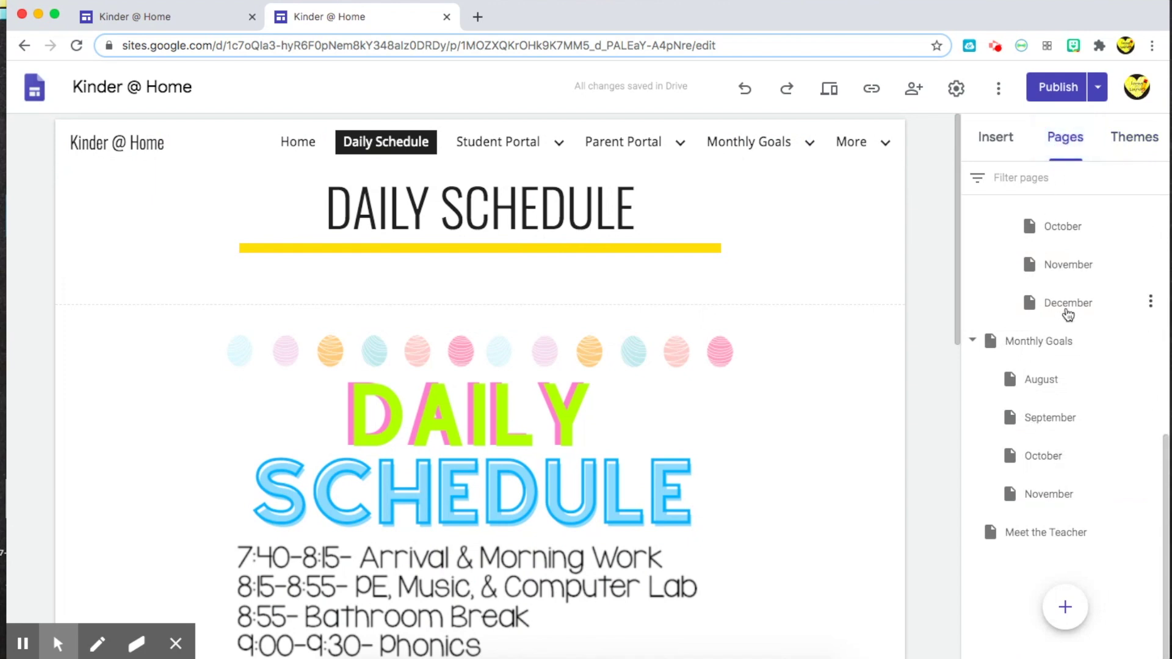
Step: Open the Our Classrooms page and scroll down to its i-Ready Classroom slideshow section
{"action": "scroll", "coordinate": [1001, 311], "scroll_direction": "up", "scroll_amount": 5}
{"action": "scroll", "coordinate": [1065, 366], "scroll_direction": "up", "scroll_amount": 5}
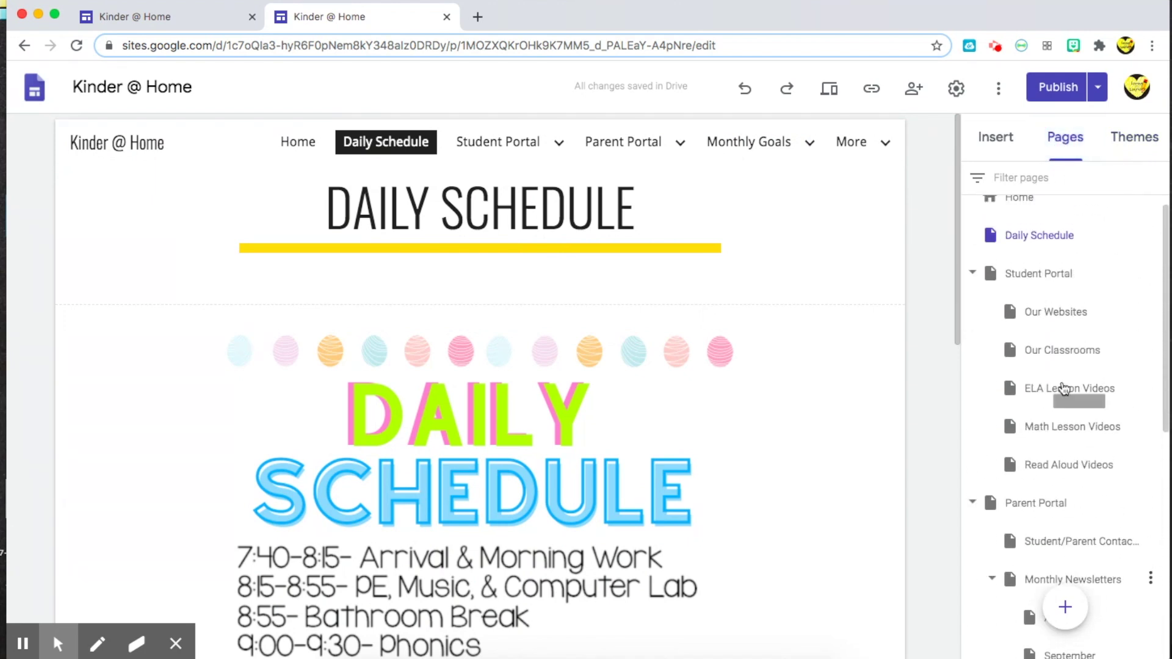
{"action": "left_click", "coordinate": [1063, 378]}
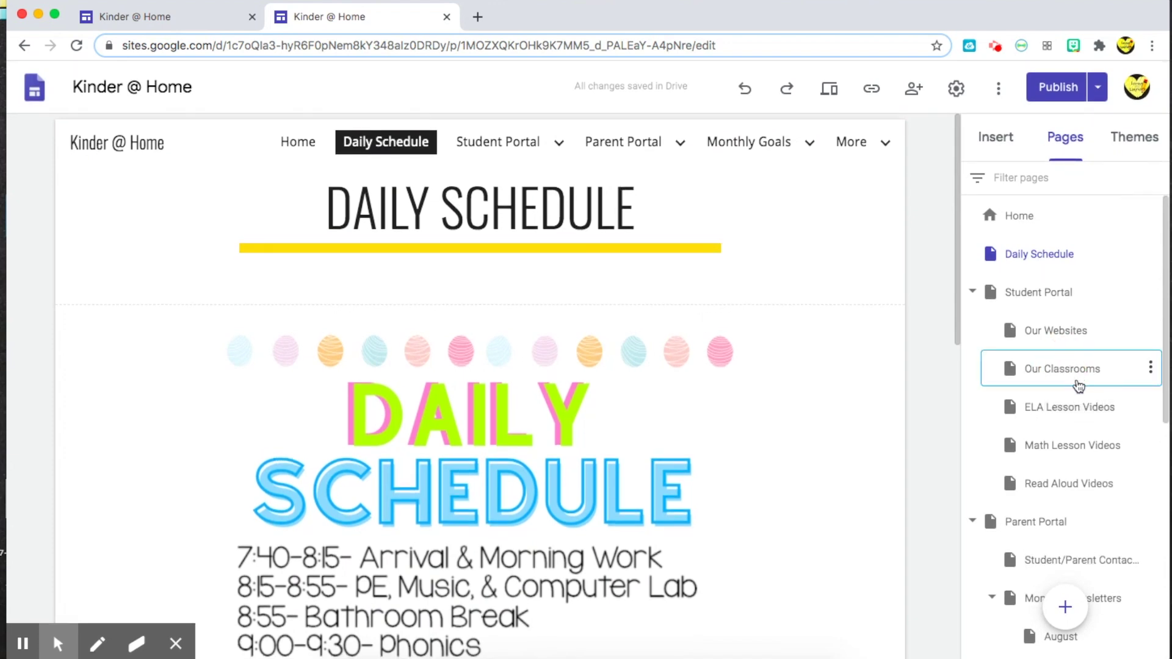
{"action": "scroll", "coordinate": [888, 420], "scroll_direction": "down", "scroll_amount": 10}
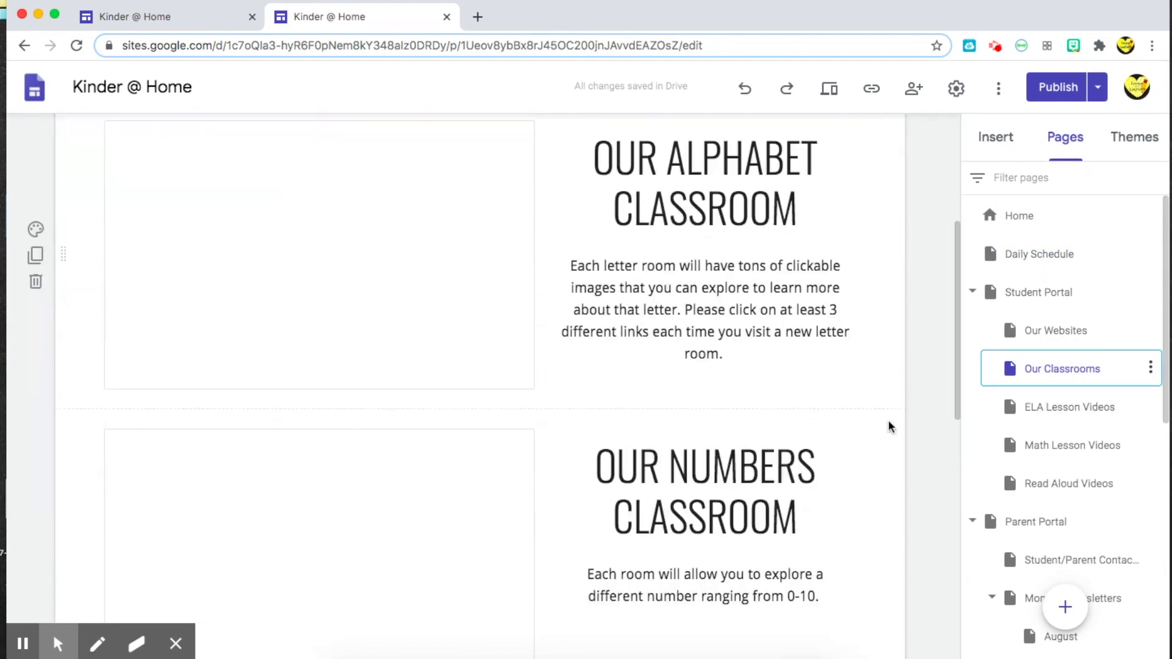
{"action": "scroll", "coordinate": [888, 420], "scroll_direction": "down", "scroll_amount": 5}
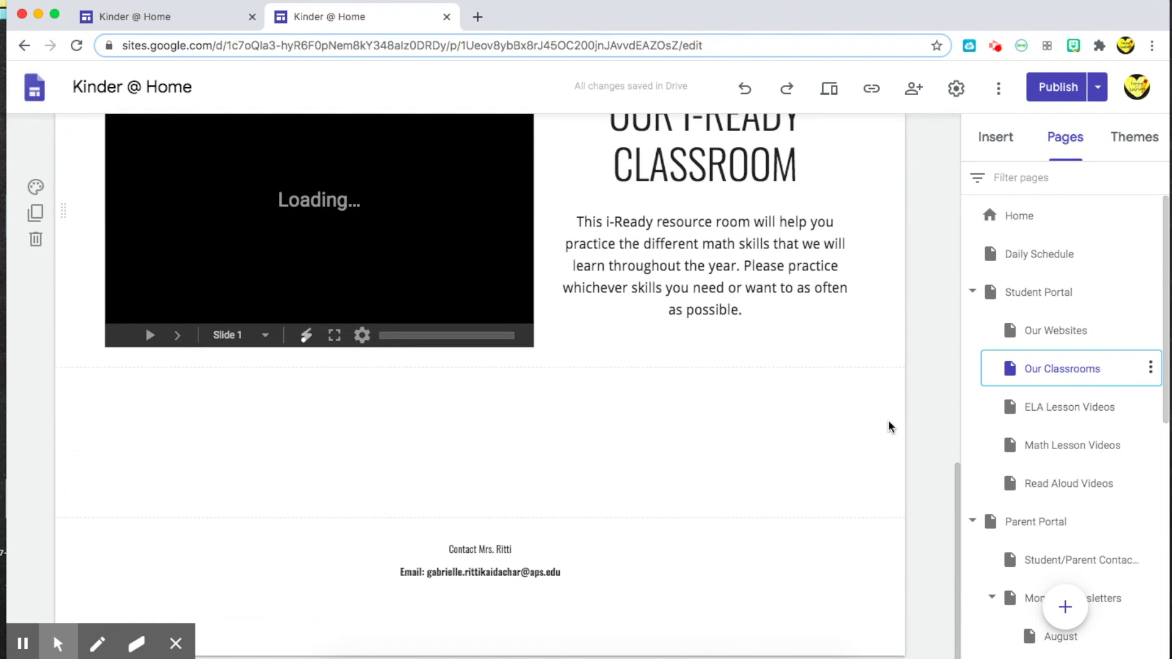
{"action": "left_click", "coordinate": [662, 441]}
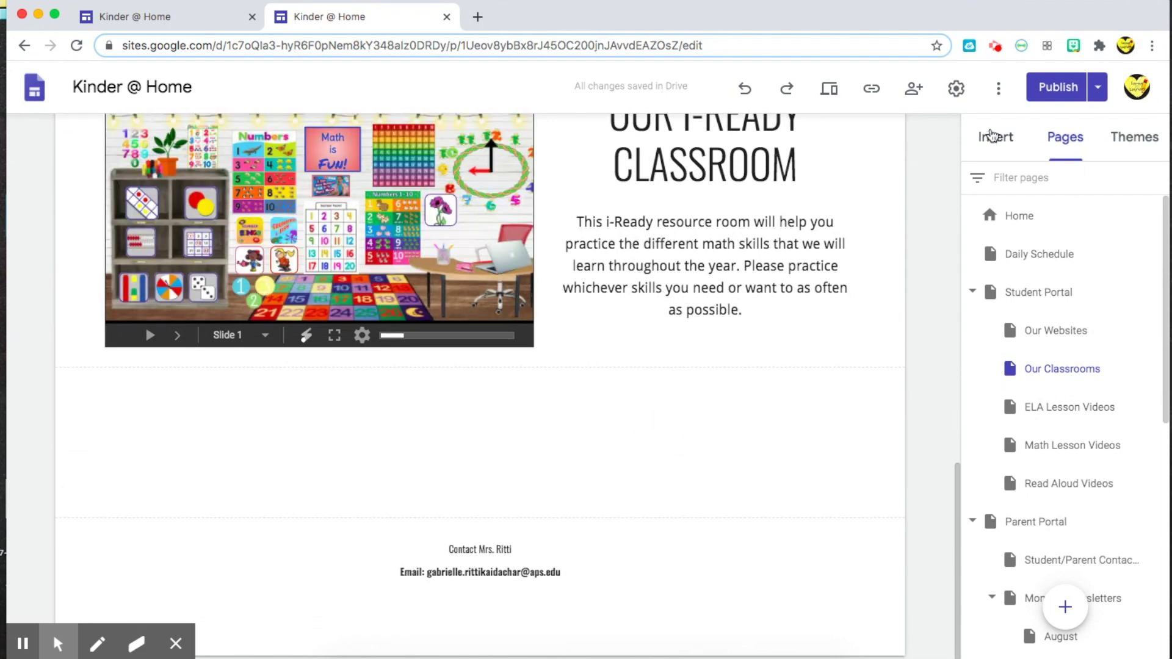
Step: Duplicate the i-Ready classroom section and delete the copied section's i-Ready slides embed
{"action": "left_click", "coordinate": [995, 137]}
{"action": "scroll", "coordinate": [1038, 382], "scroll_direction": "up", "scroll_amount": 5}
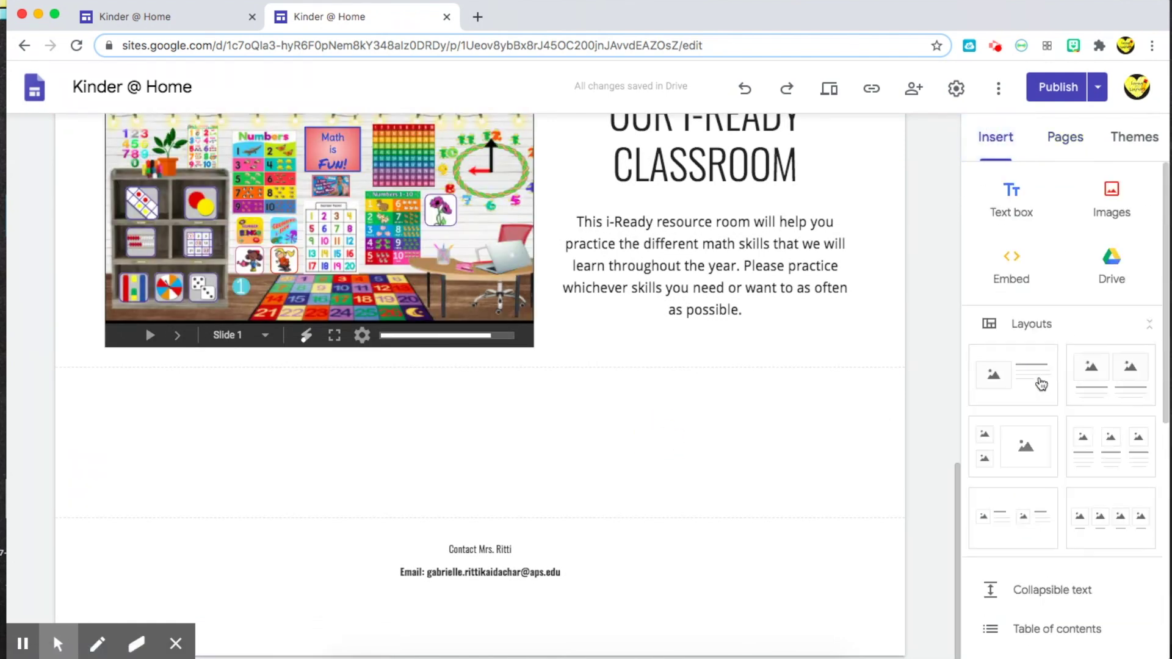
{"action": "left_click", "coordinate": [1115, 267]}
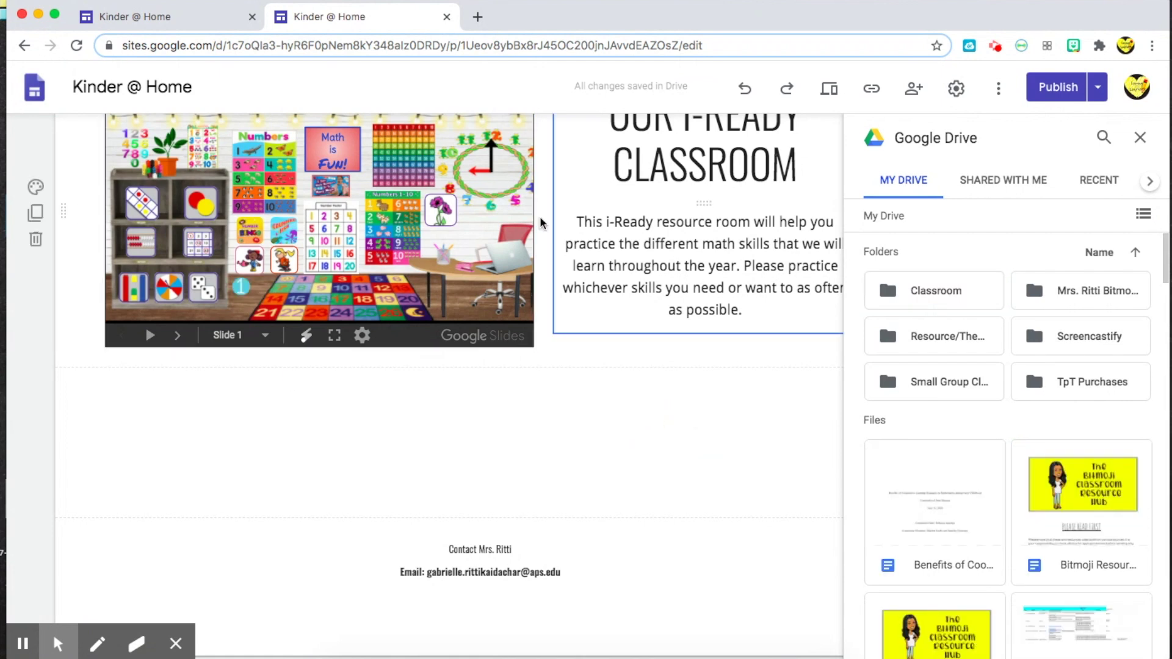
{"action": "left_click", "coordinate": [35, 213]}
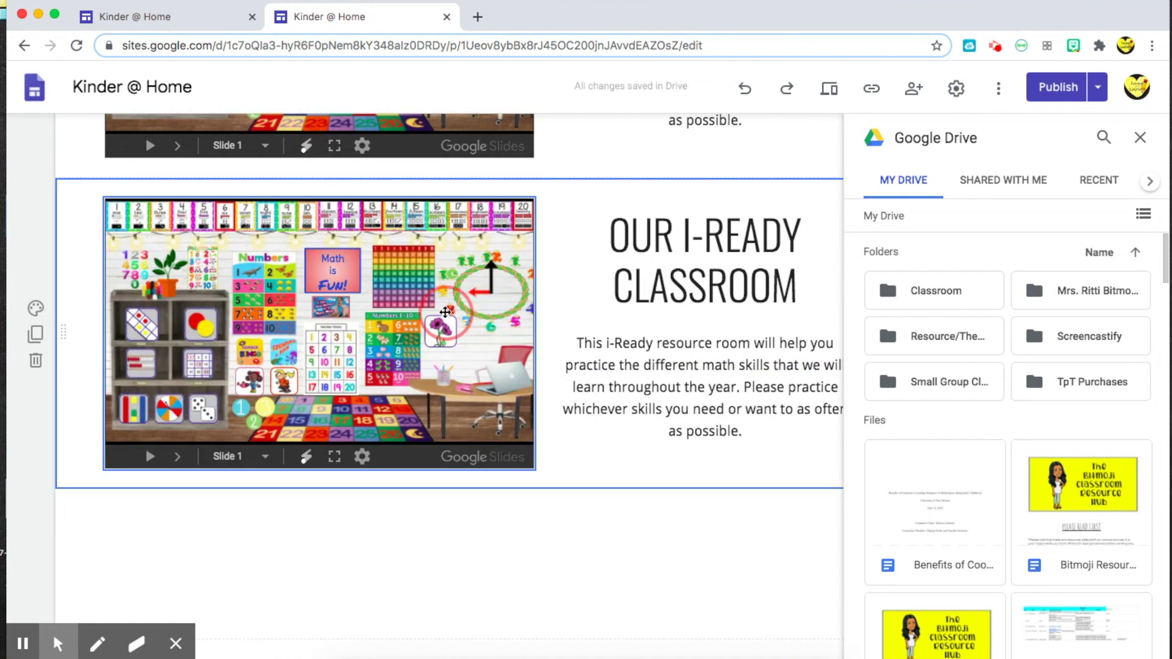
{"action": "left_click", "coordinate": [445, 312]}
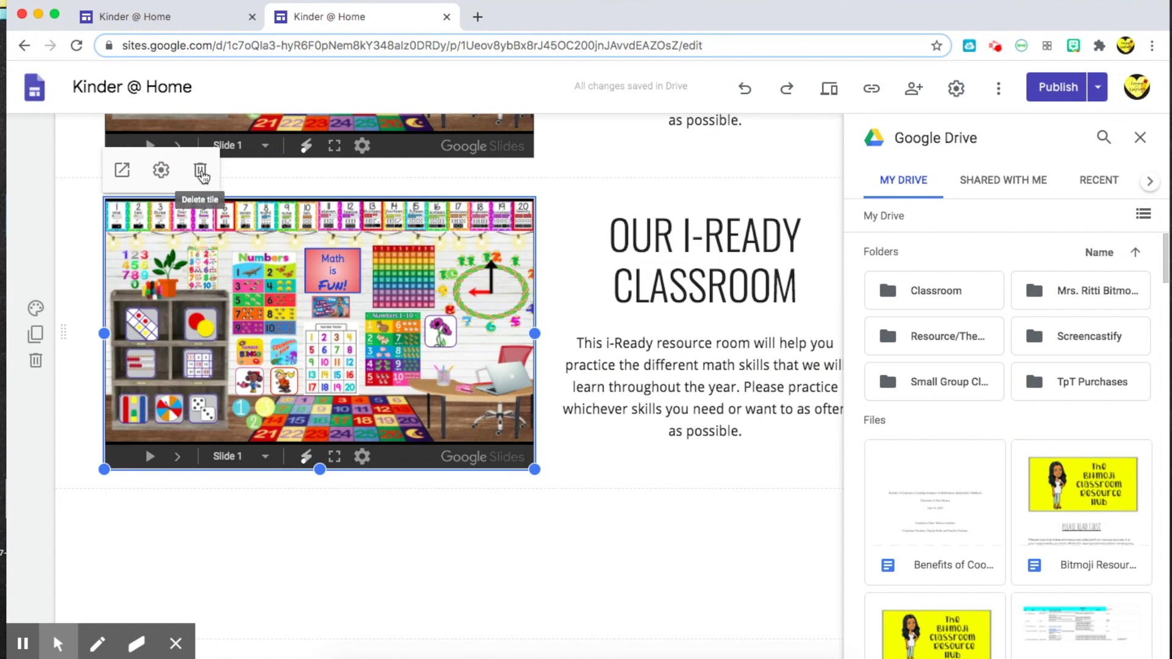
{"action": "left_click", "coordinate": [201, 174]}
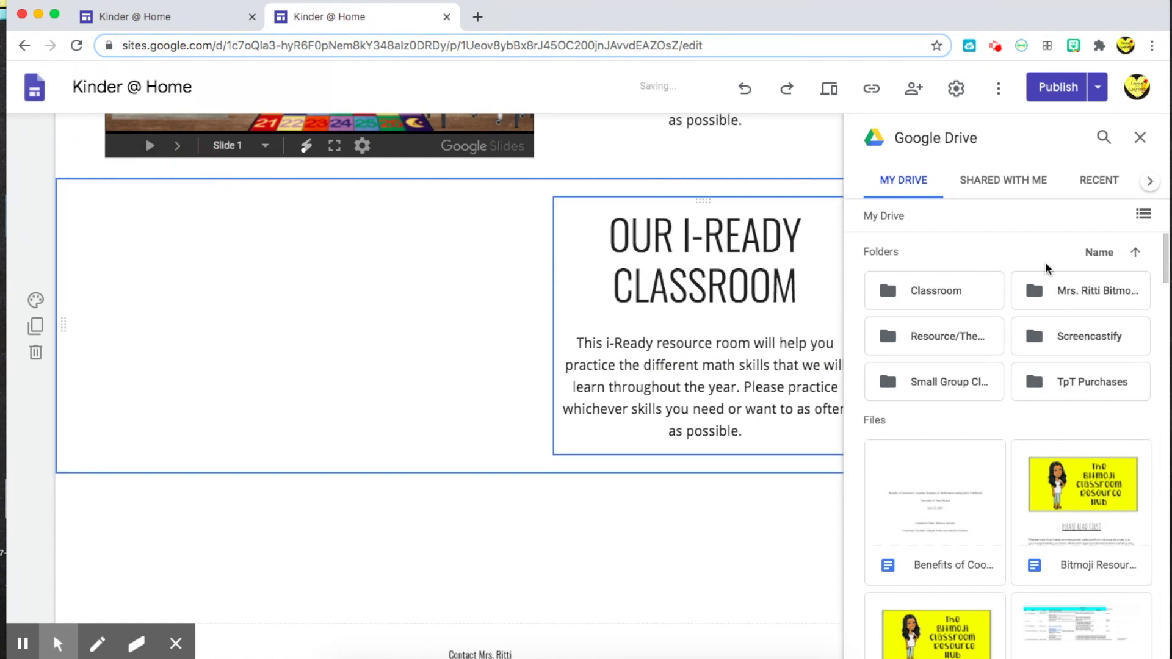
Step: Insert the first My ELA Group slide deck from the Small Group Classrooms Drive folder
{"action": "scroll", "coordinate": [1001, 458], "scroll_direction": "down", "scroll_amount": 2}
{"action": "scroll", "coordinate": [1001, 458], "scroll_direction": "up", "scroll_amount": 2}
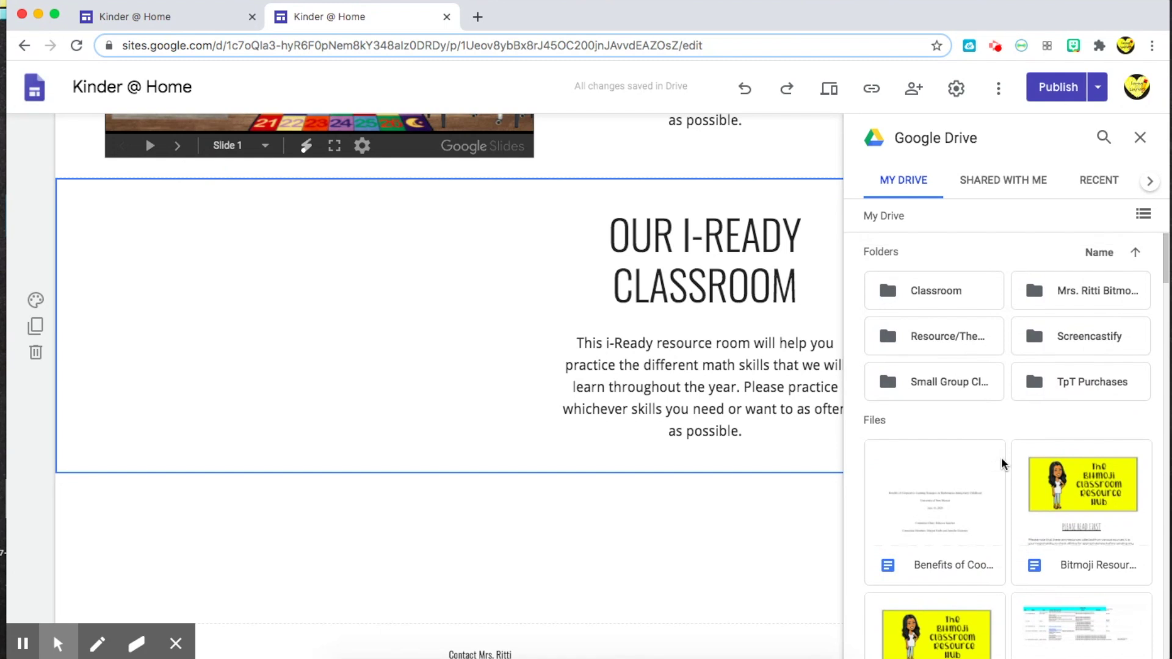
{"action": "double_click", "coordinate": [942, 384]}
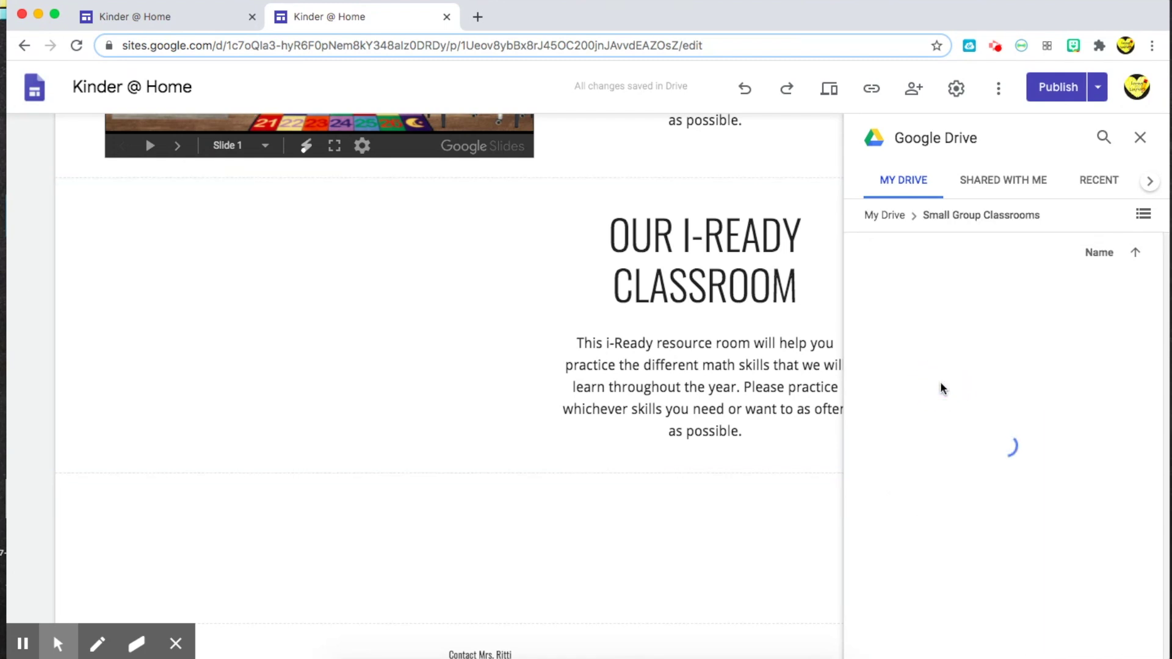
{"action": "left_click", "coordinate": [957, 335]}
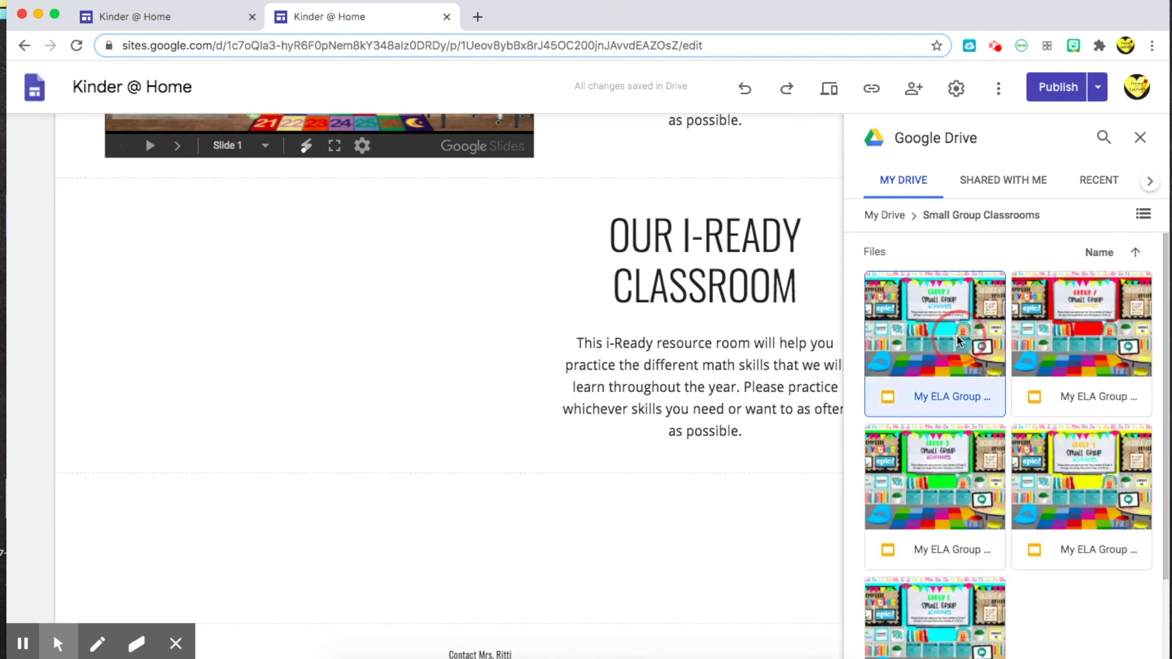
{"action": "left_click", "coordinate": [1127, 642]}
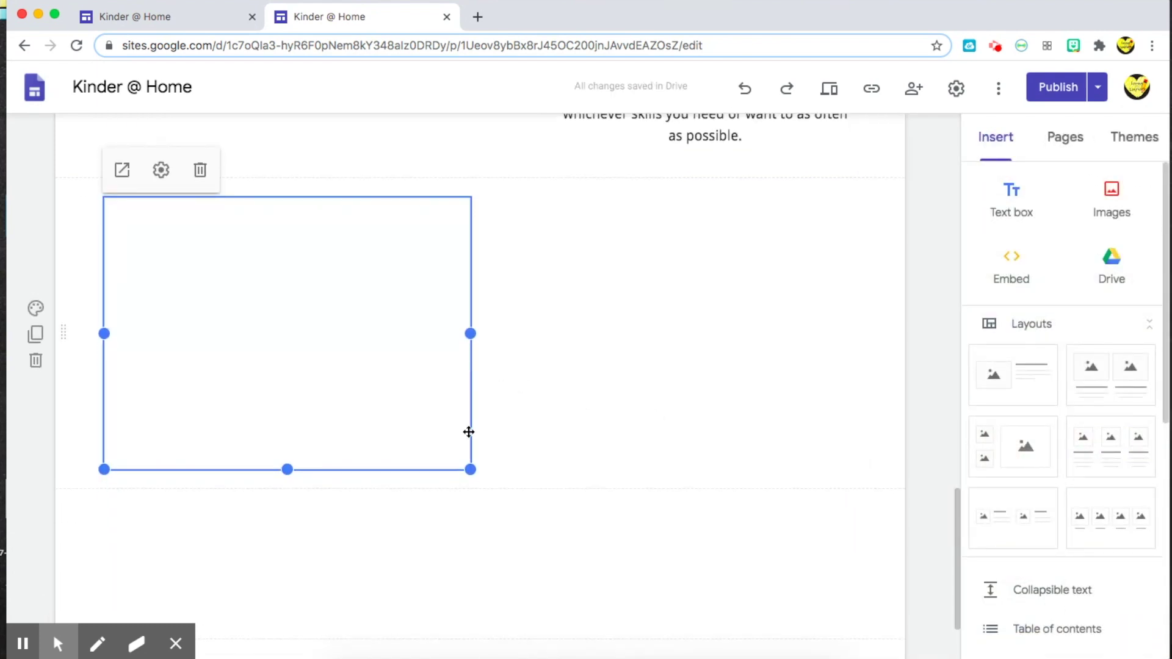
Step: Move the slides embed up beside the text and retitle the section 'SMALL GROUP CLASSROOM'
{"action": "scroll", "coordinate": [468, 431], "scroll_direction": "up", "scroll_amount": 3}
{"action": "left_click_drag", "start_coordinate": [348, 510], "coordinate": [349, 238]}
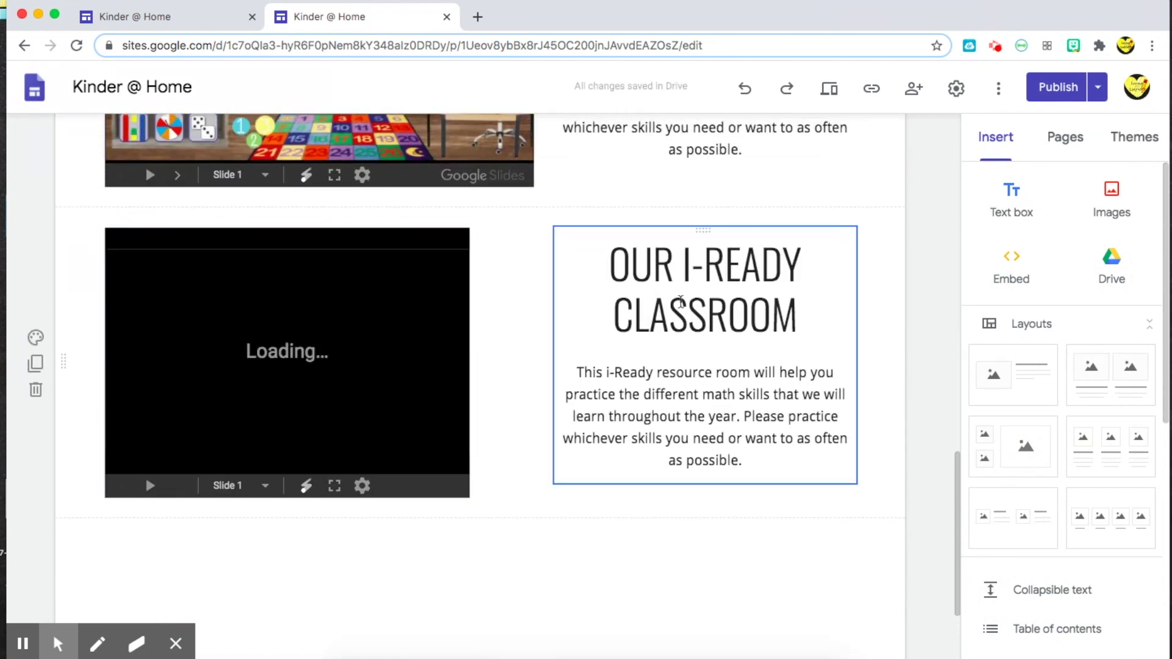
{"action": "triple_click", "coordinate": [681, 300]}
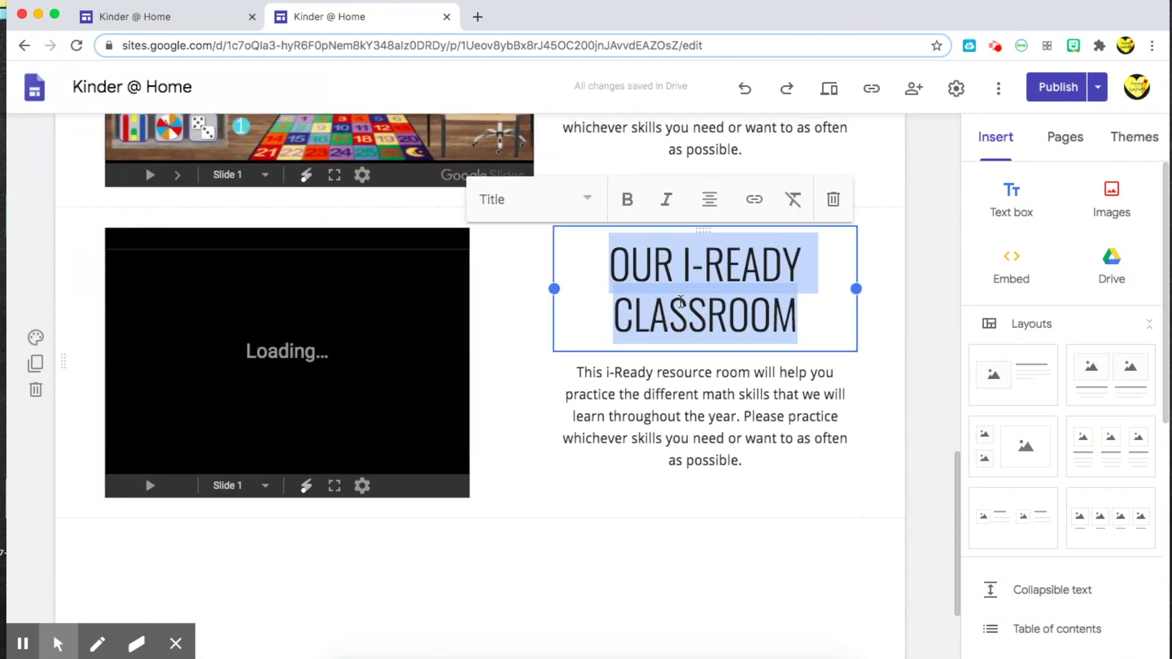
{"action": "type", "text": "SMALL GROUP "}
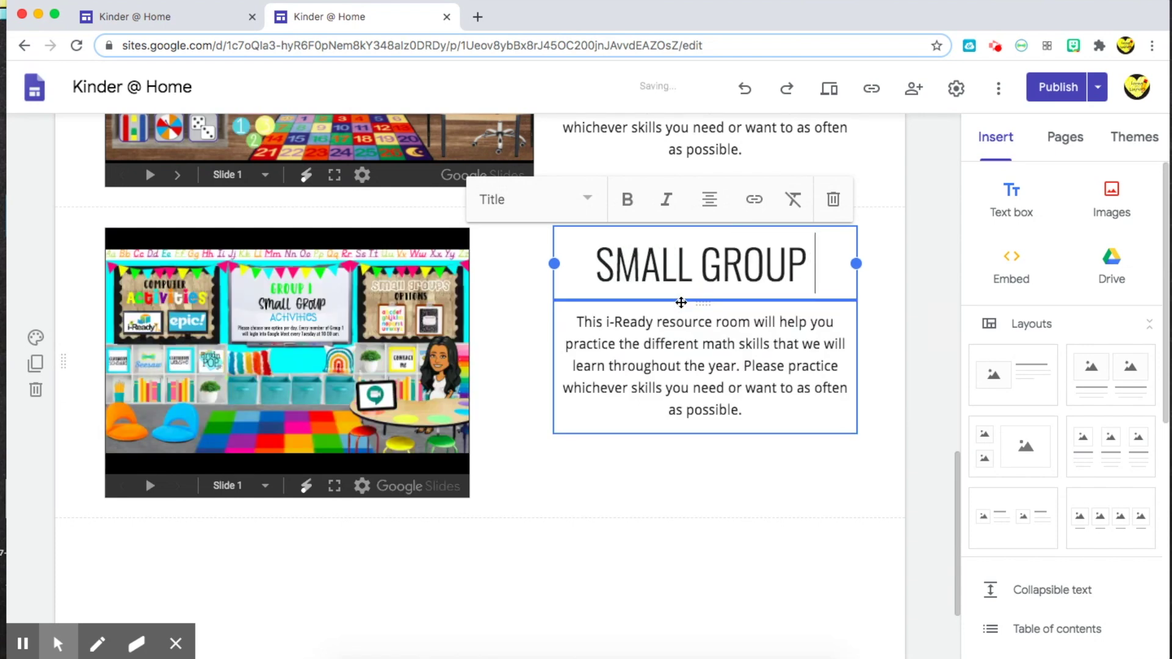
{"action": "type", "text": "CLASSROOM"}
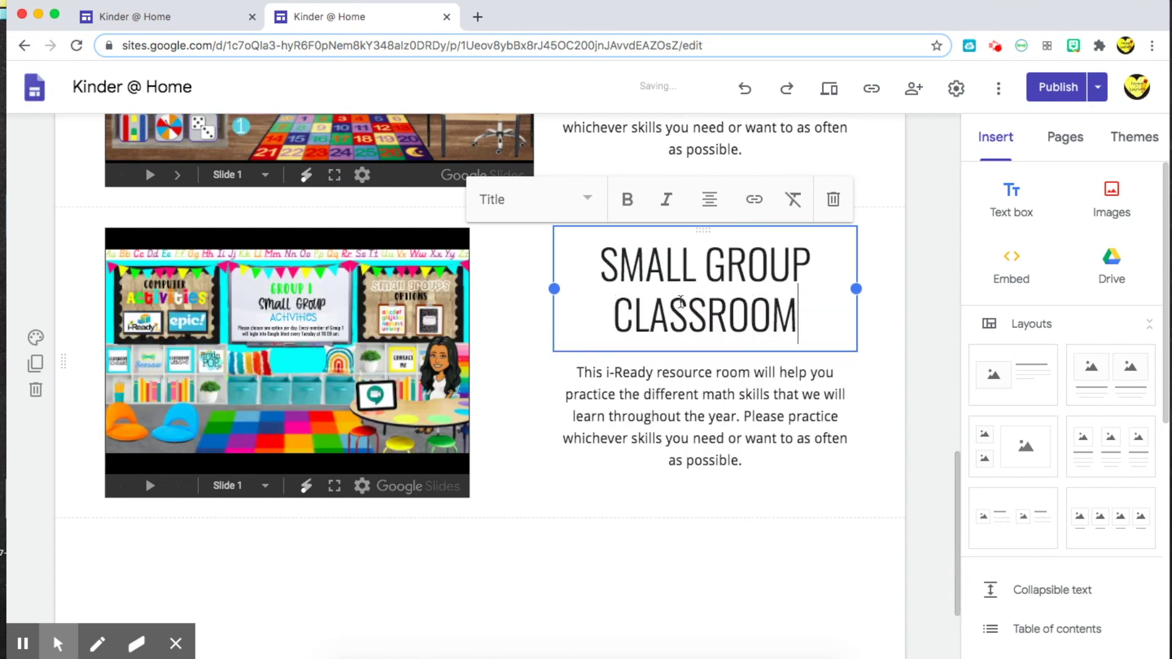
Step: Check the description and the Small Group slides embed, then deselect them
{"action": "double_click", "coordinate": [745, 417]}
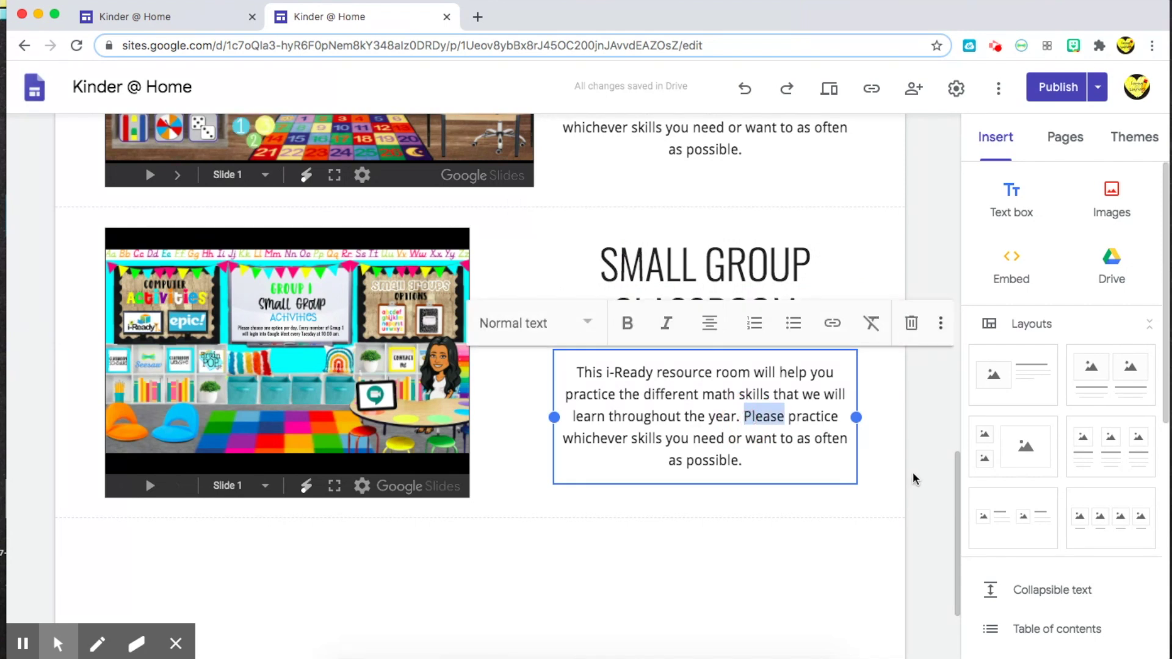
{"action": "left_click", "coordinate": [515, 371]}
{"action": "left_click", "coordinate": [245, 380]}
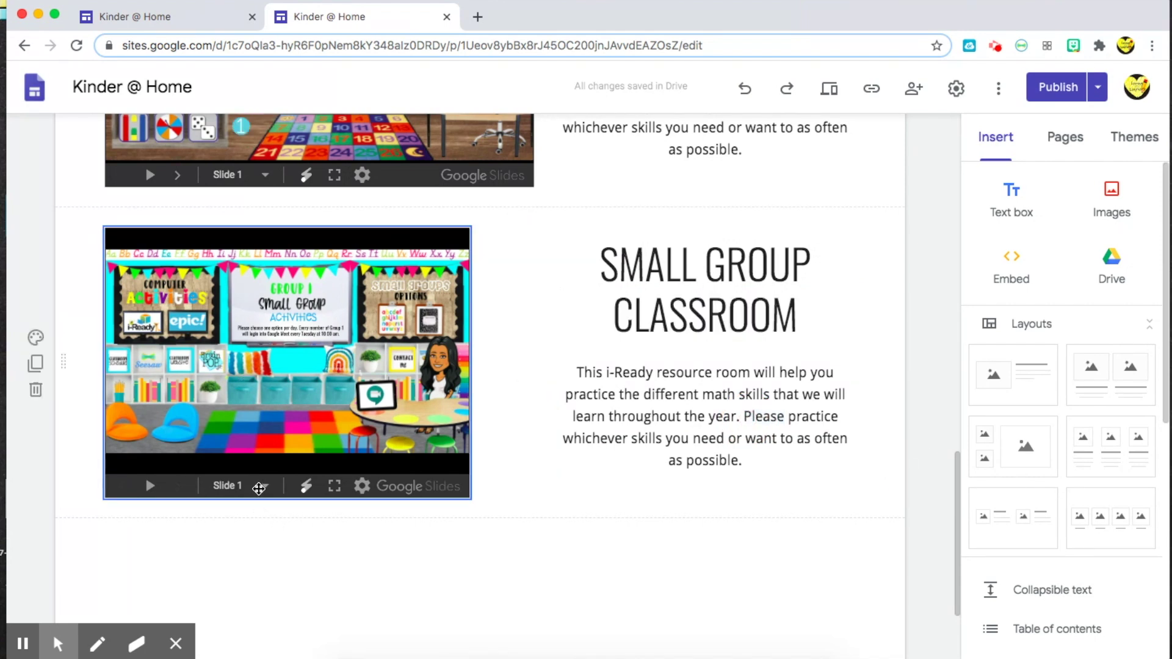
{"action": "left_click", "coordinate": [299, 364]}
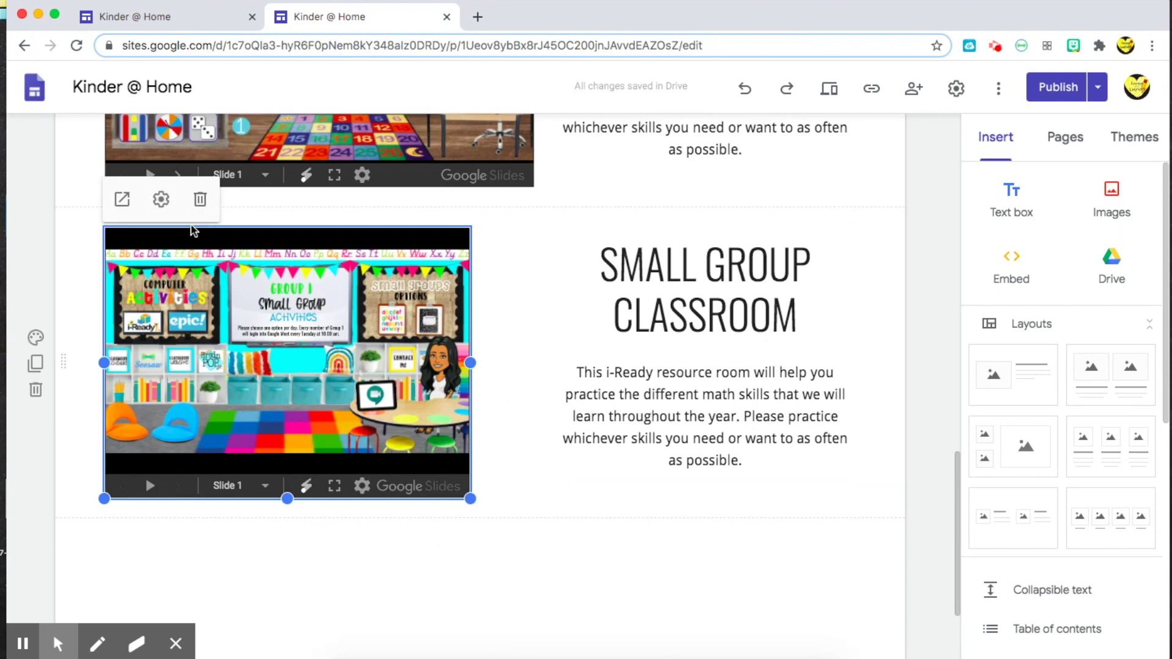
{"action": "left_click", "coordinate": [927, 432]}
{"action": "scroll", "coordinate": [913, 419], "scroll_direction": "up", "scroll_amount": 15}
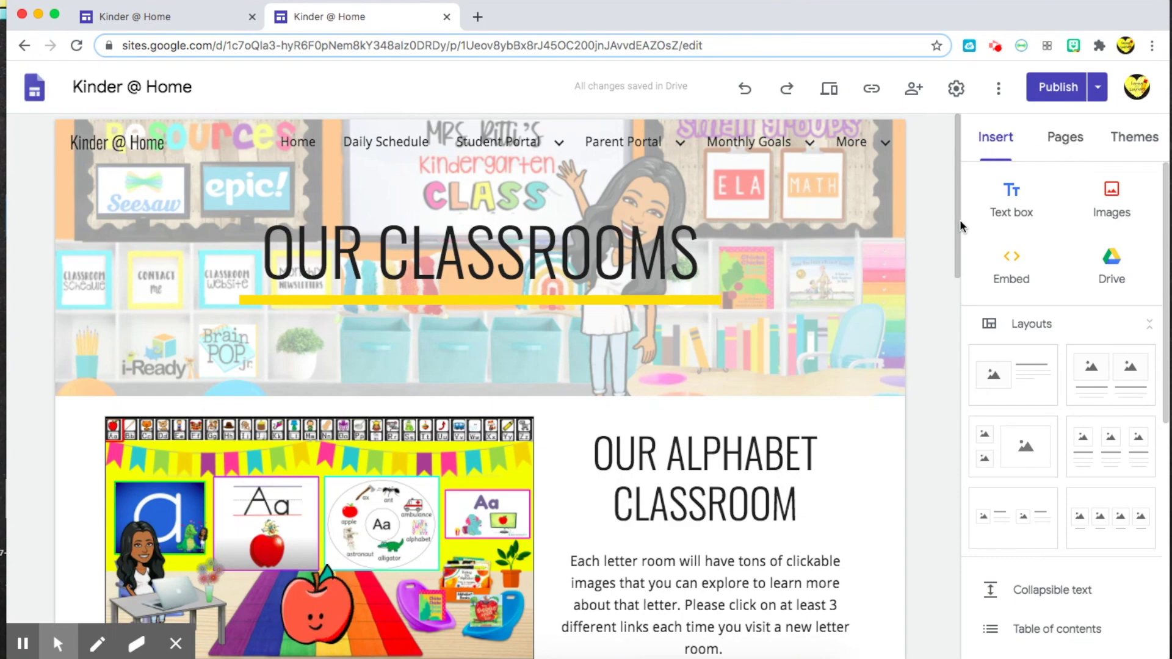
{"action": "scroll", "coordinate": [936, 453], "scroll_direction": "down", "scroll_amount": 8}
{"action": "scroll", "coordinate": [957, 455], "scroll_direction": "down", "scroll_amount": 1}
{"action": "scroll", "coordinate": [1062, 479], "scroll_direction": "down", "scroll_amount": 7}
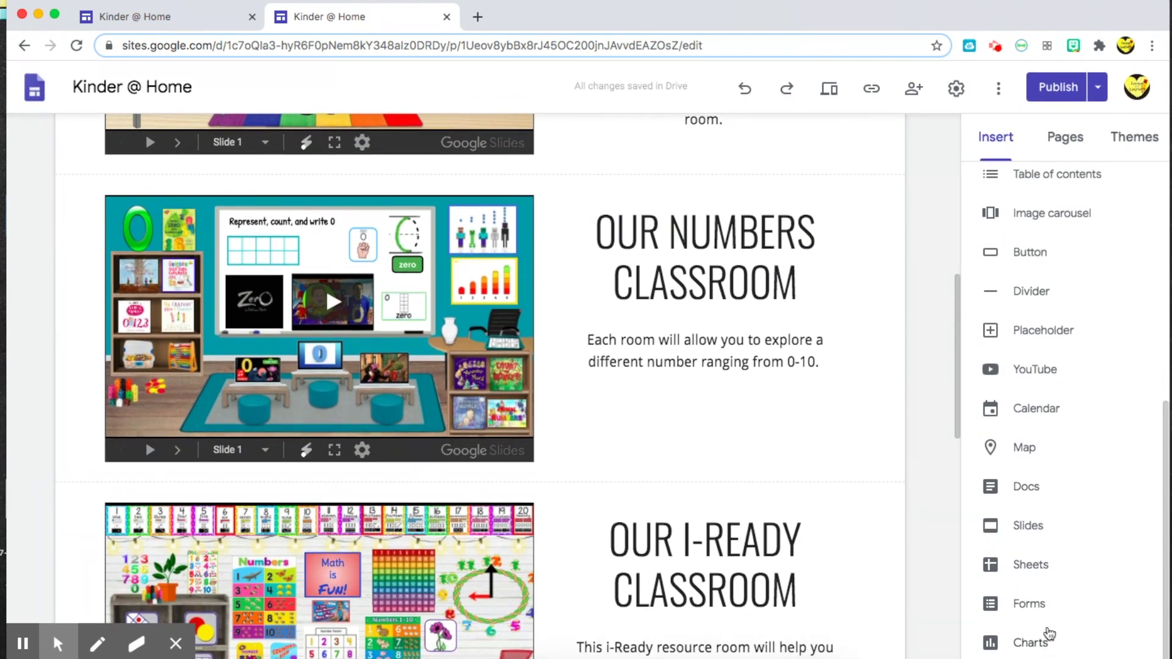
{"action": "scroll", "coordinate": [1050, 460], "scroll_direction": "up", "scroll_amount": 1}
{"action": "scroll", "coordinate": [1048, 459], "scroll_direction": "up", "scroll_amount": 7}
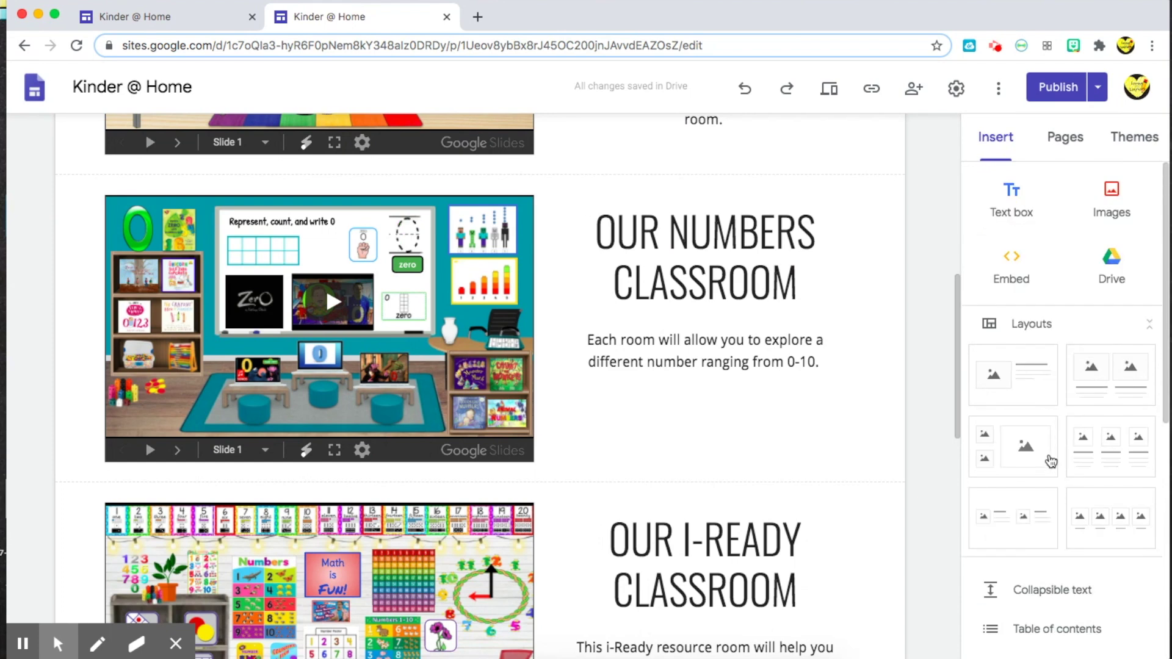
{"action": "scroll", "coordinate": [935, 281], "scroll_direction": "up", "scroll_amount": 8}
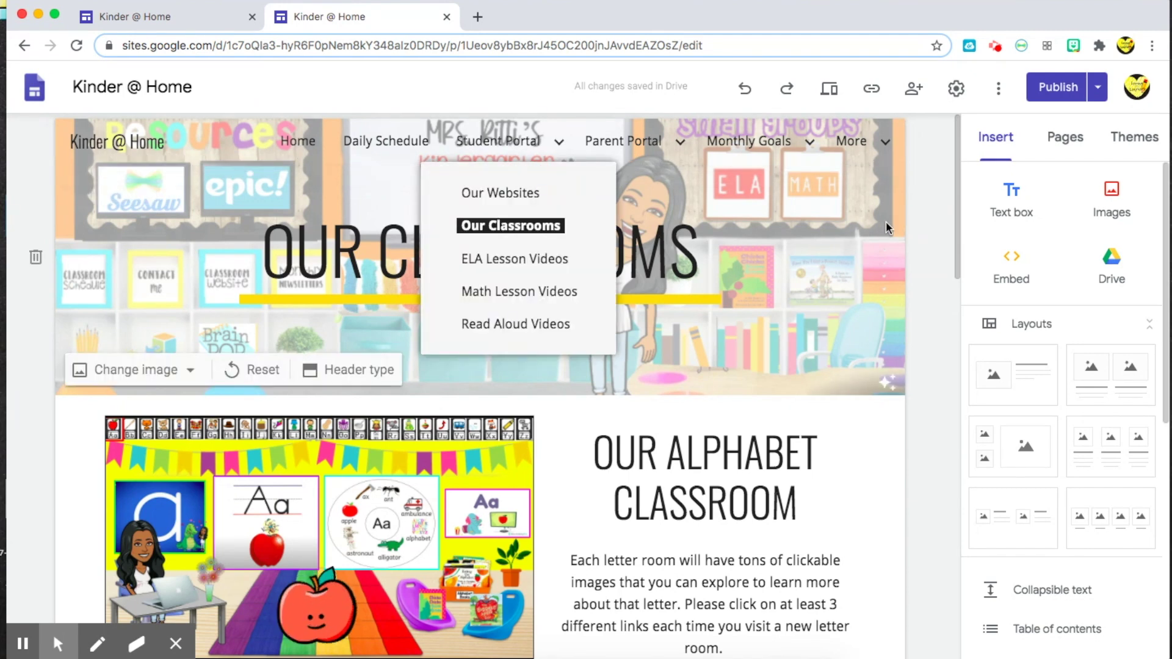
{"action": "left_click", "coordinate": [924, 226]}
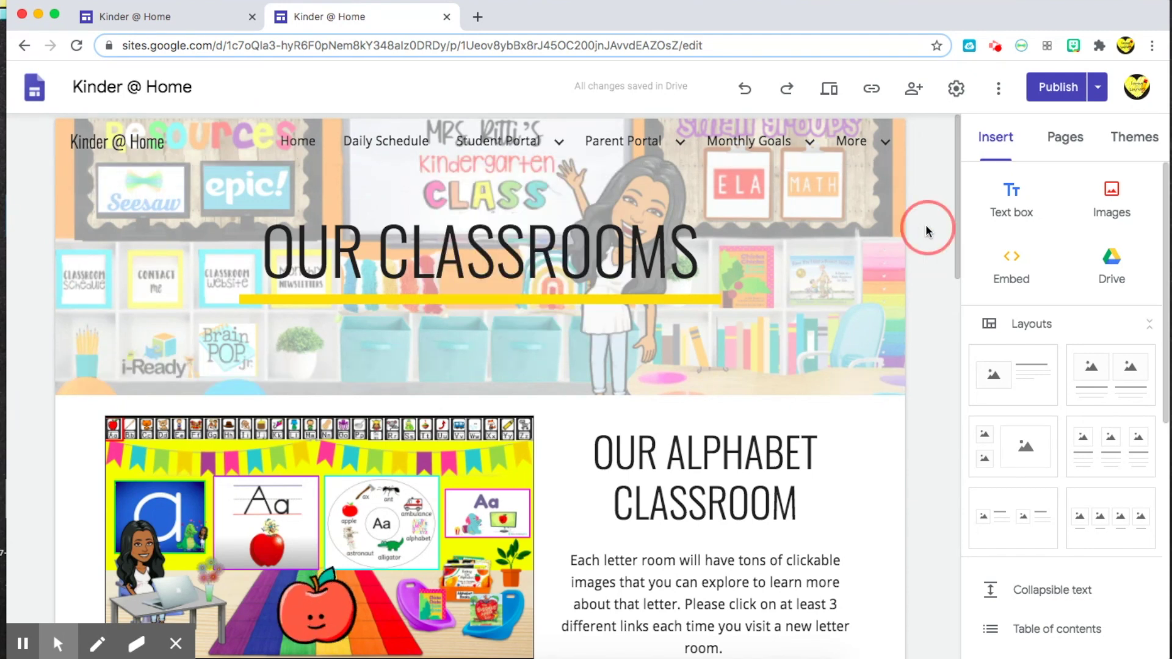
{"action": "mouse_move", "coordinate": [44, 437]}
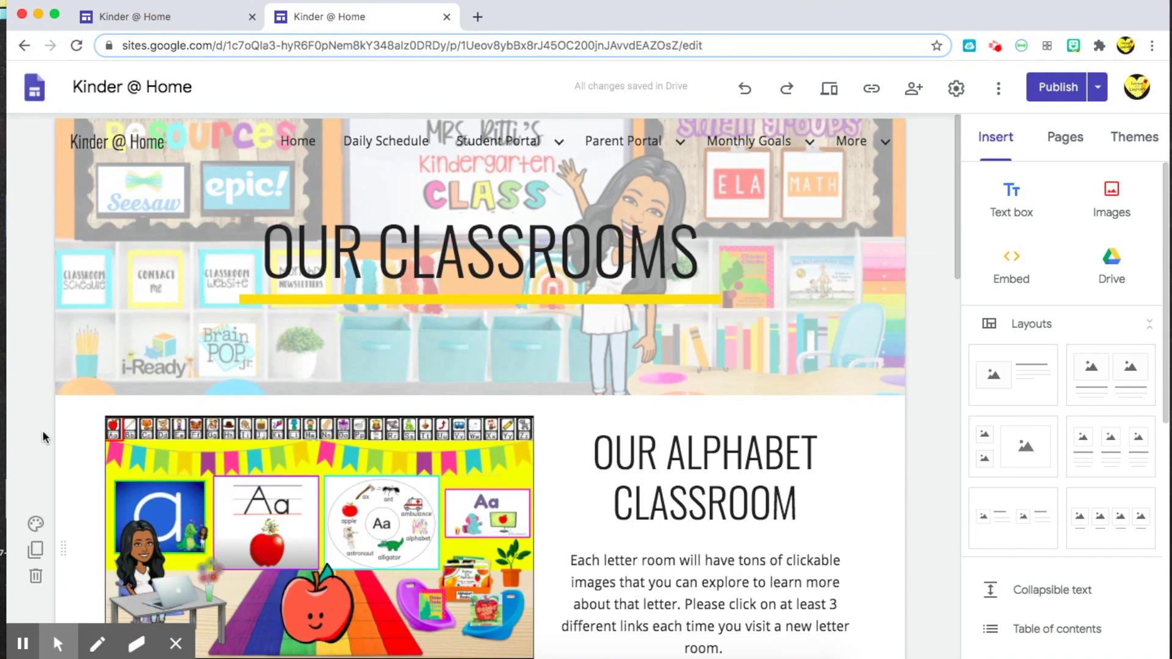
{"action": "mouse_move", "coordinate": [46, 269]}
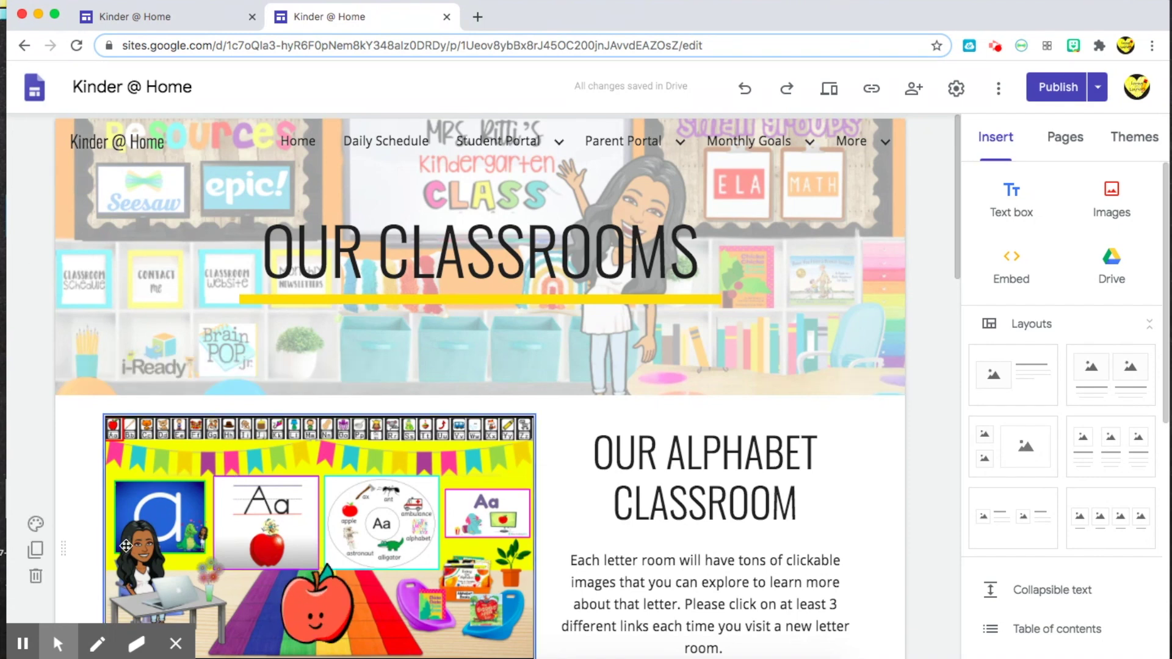
Step: View the published Kinder @ Home home page and scroll through its Bitmoji welcome banner
{"action": "left_click", "coordinate": [209, 21]}
{"action": "scroll", "coordinate": [1081, 264], "scroll_direction": "down", "scroll_amount": 10}
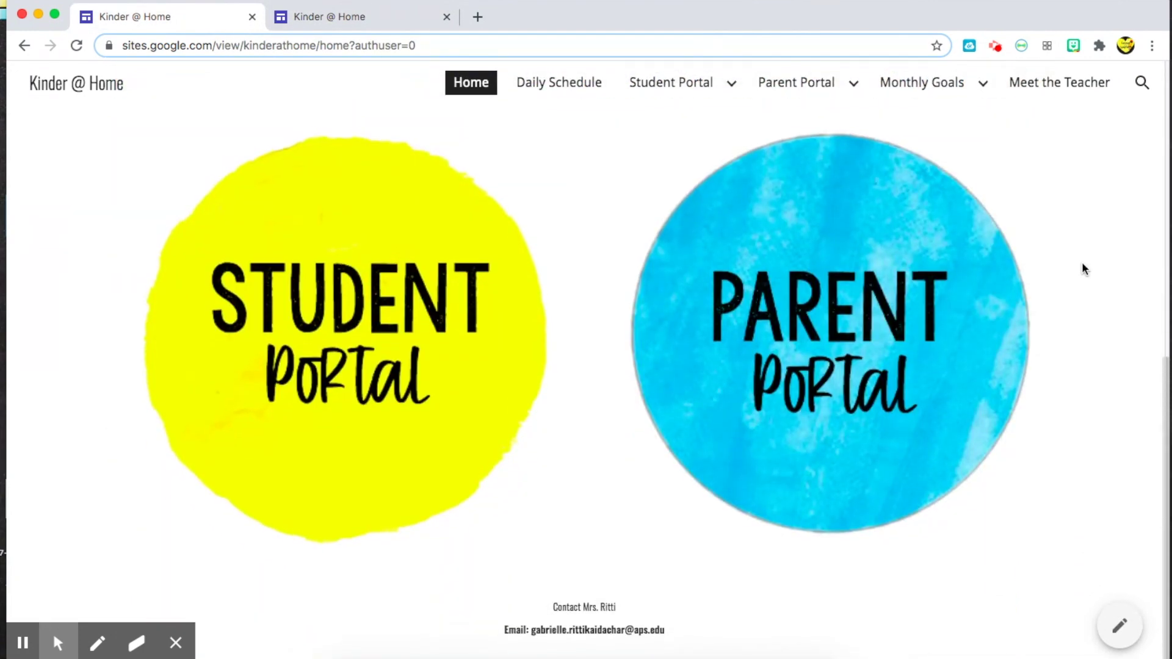
{"action": "scroll", "coordinate": [1083, 269], "scroll_direction": "up", "scroll_amount": 10}
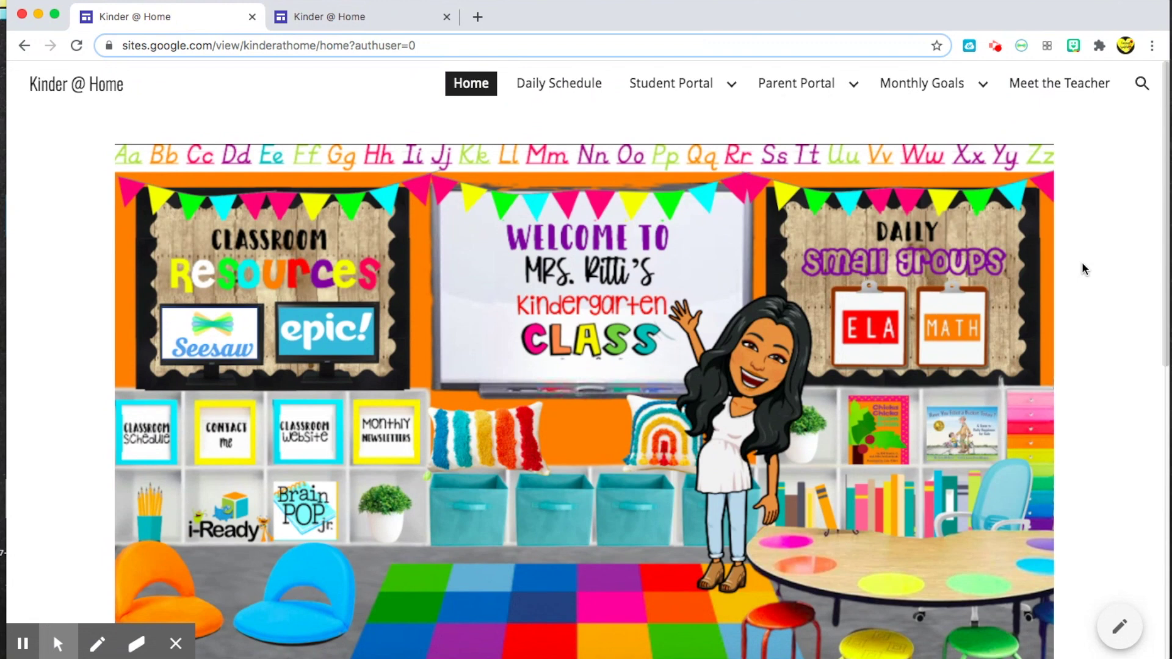
{"action": "scroll", "coordinate": [1083, 270], "scroll_direction": "down", "scroll_amount": 1}
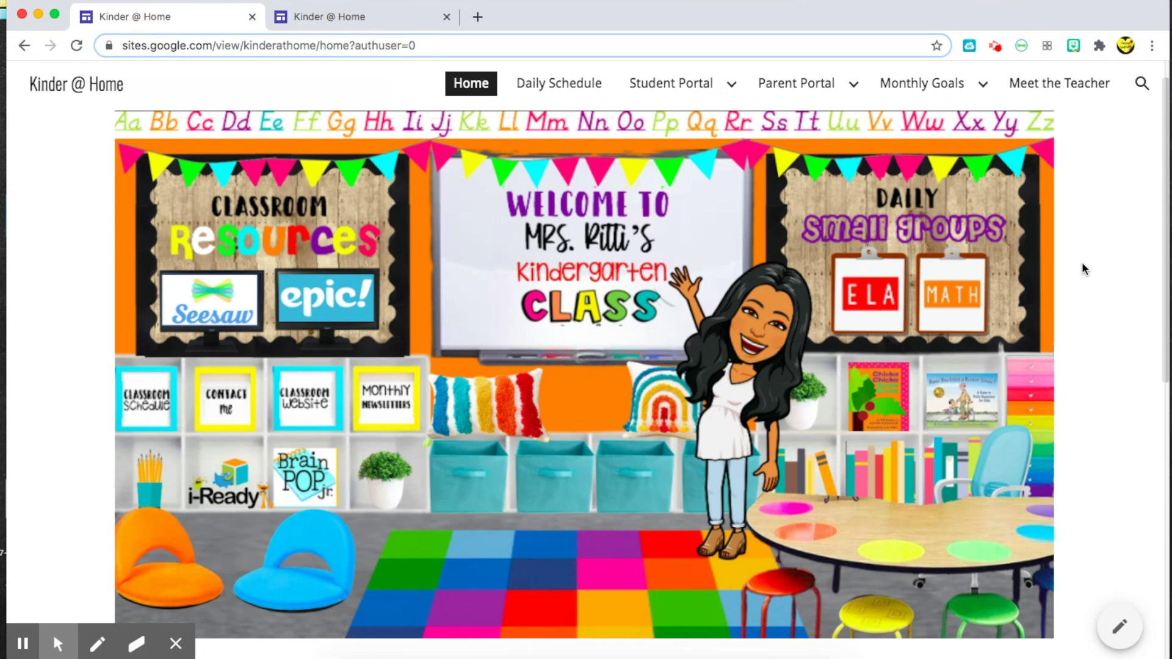
{"action": "scroll", "coordinate": [1083, 270], "scroll_direction": "up", "scroll_amount": 1}
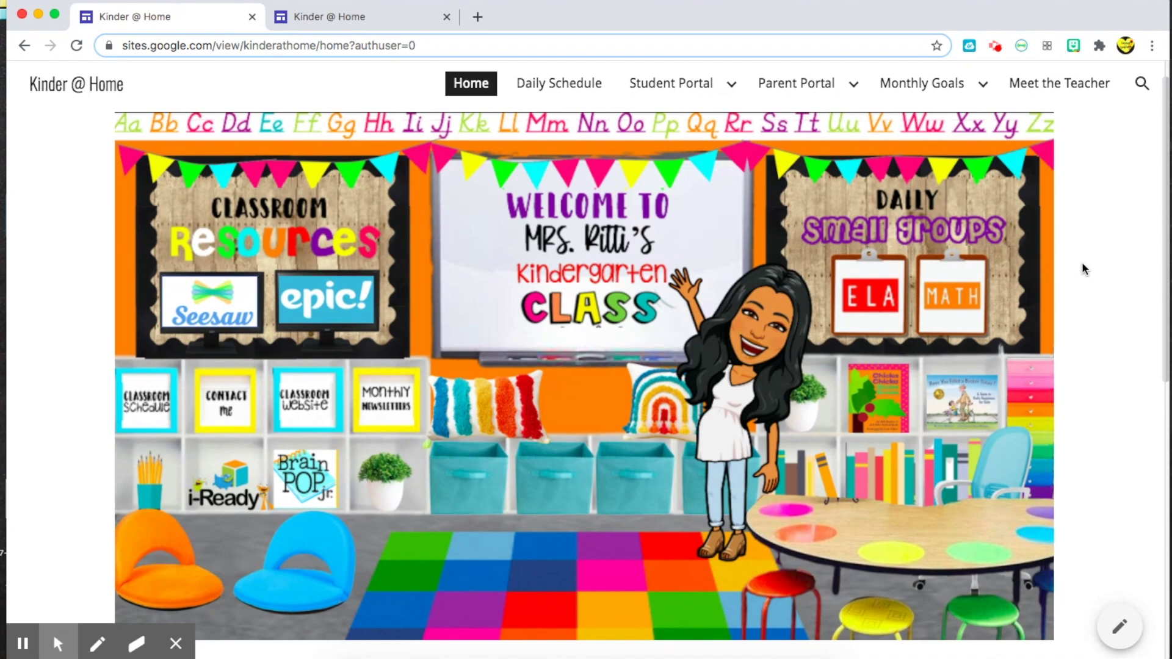